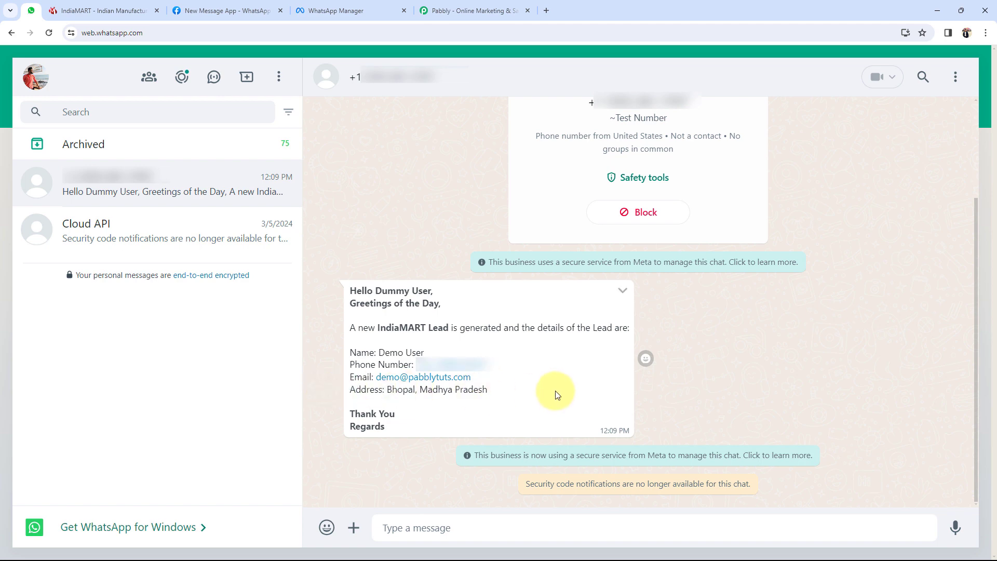
- Check the lead's phone, email and address in the WhatsApp message, then go to the IndiaMART tab
{"action": "left_click_drag", "start_coordinate": [538, 355], "coordinate": [457, 387]}
{"action": "left_click", "coordinate": [331, 314]}
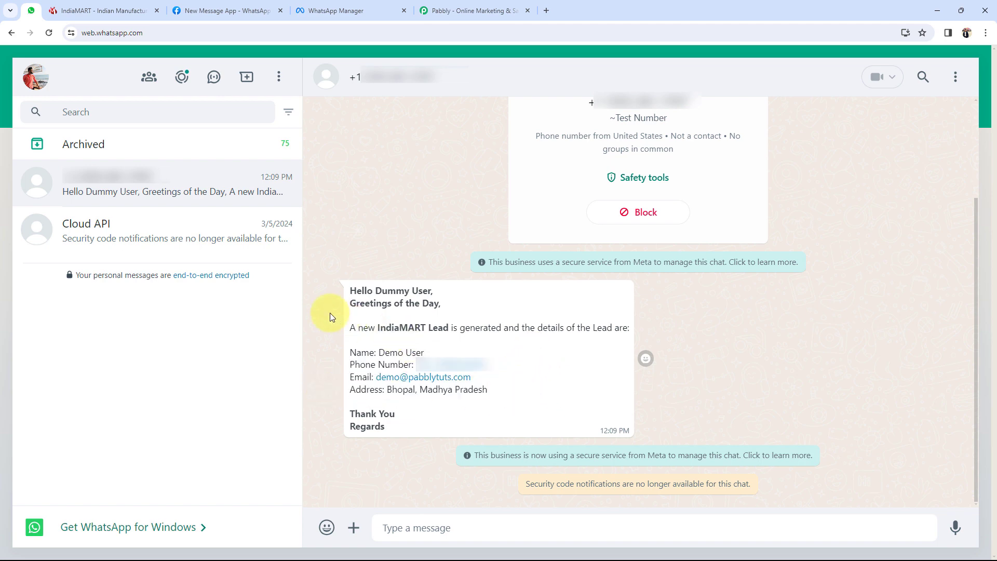
{"action": "left_click", "coordinate": [99, 11]}
{"action": "mouse_move", "coordinate": [218, 202]}
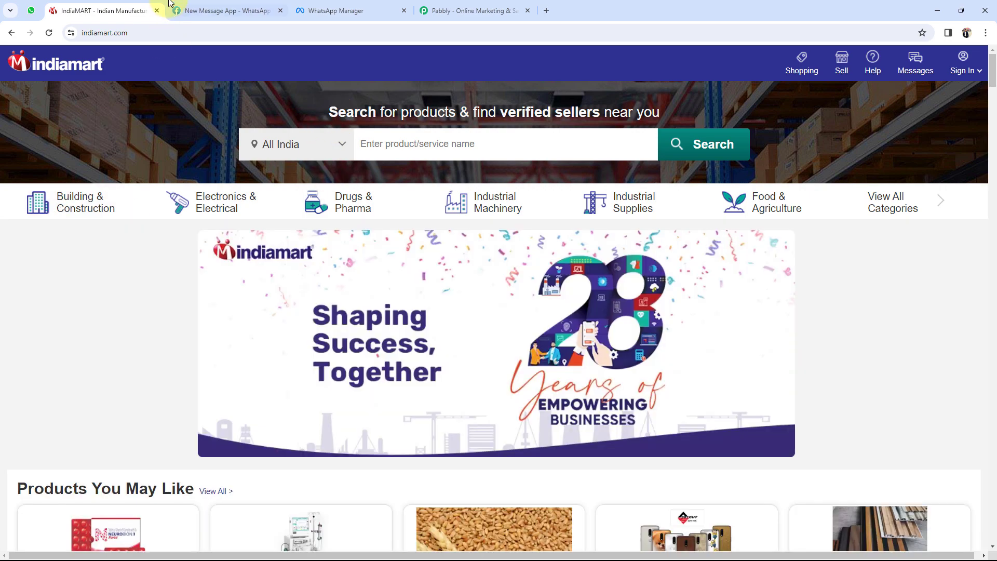
- Leave the IndiaMART homepage for the Pabbly tab listing All Pabbly Apps
{"action": "mouse_move", "coordinate": [78, 203]}
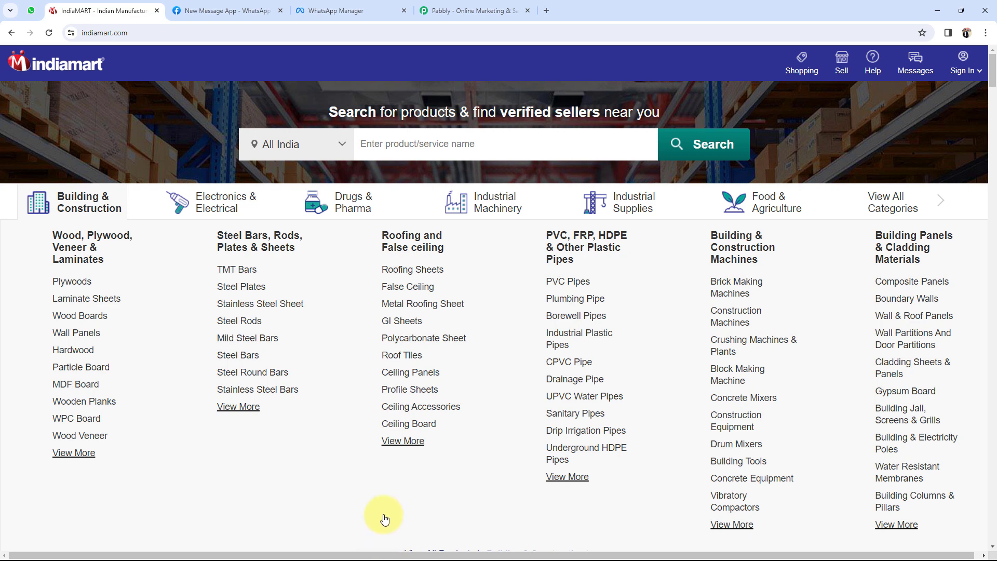
{"action": "left_click", "coordinate": [440, 11]}
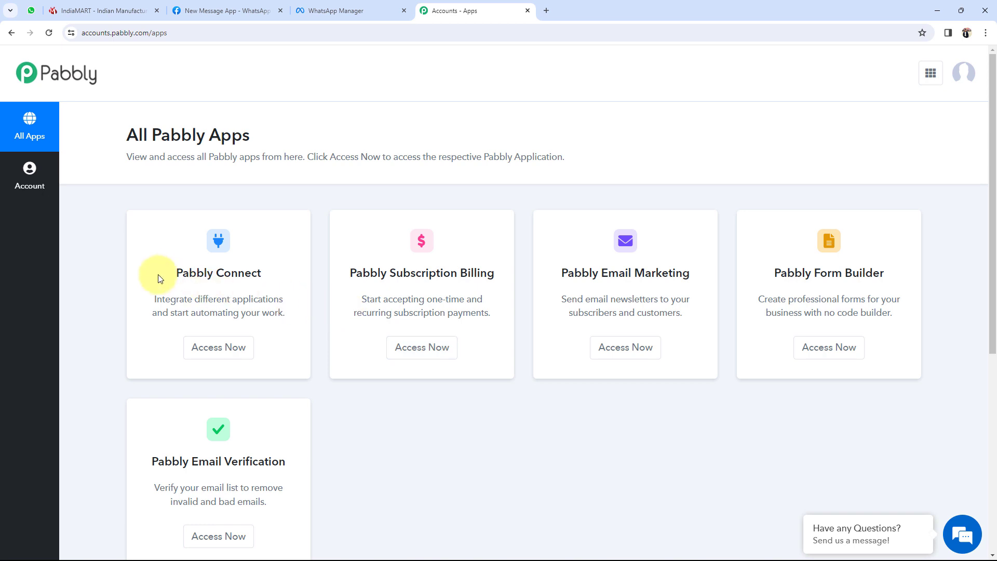
- Launch Pabbly Connect with Access Now on the All Pabbly Apps page
{"action": "left_click_drag", "start_coordinate": [171, 271], "coordinate": [261, 269]}
{"action": "left_click", "coordinate": [231, 358]}
{"action": "left_click", "coordinate": [233, 359]}
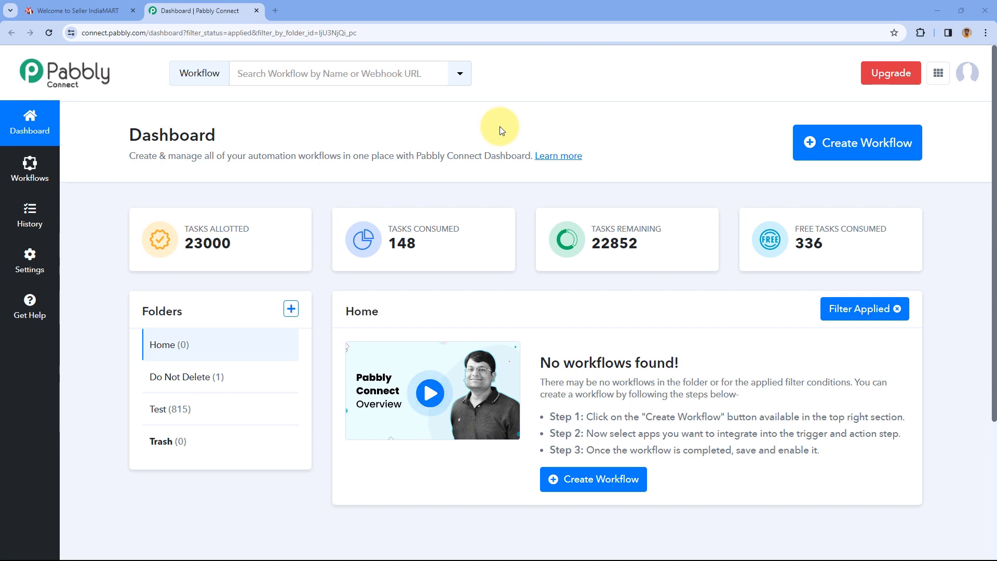
- Create a workflow named 'IndiaMART Automation' in the Home folder
{"action": "left_click", "coordinate": [878, 151]}
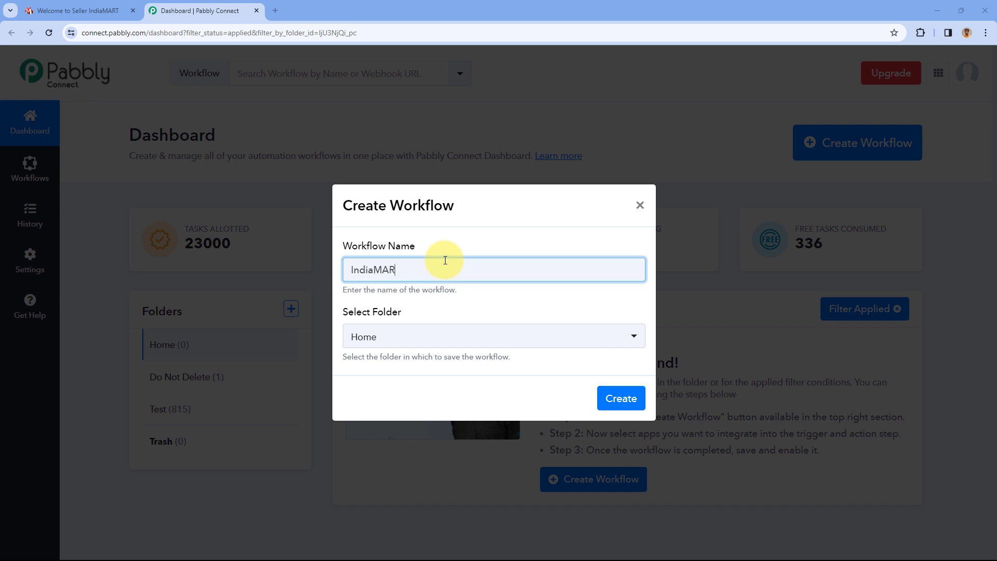
{"action": "type", "text": "IndiaMART Automation"}
{"action": "left_click", "coordinate": [514, 338]}
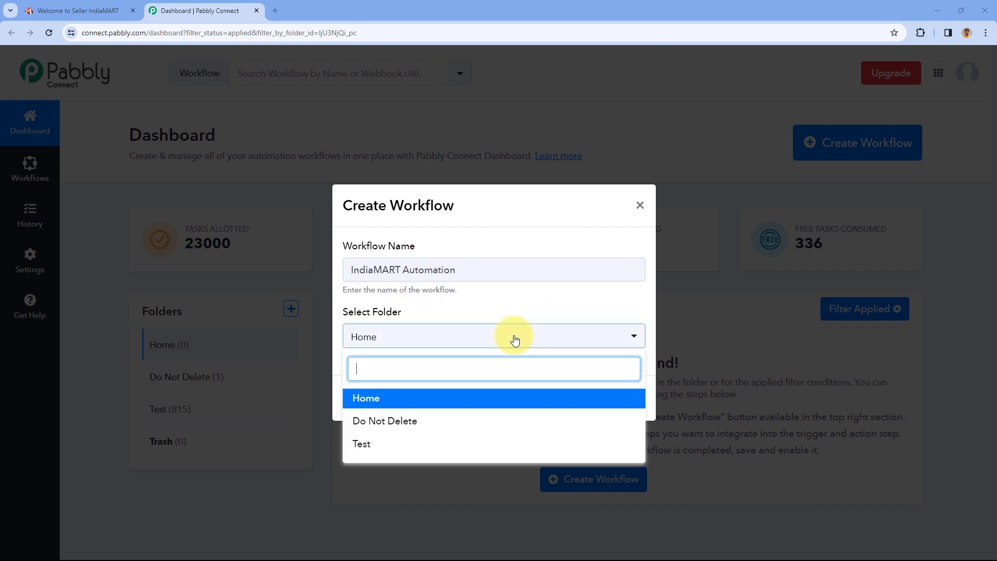
{"action": "left_click", "coordinate": [423, 398]}
{"action": "left_click", "coordinate": [621, 399]}
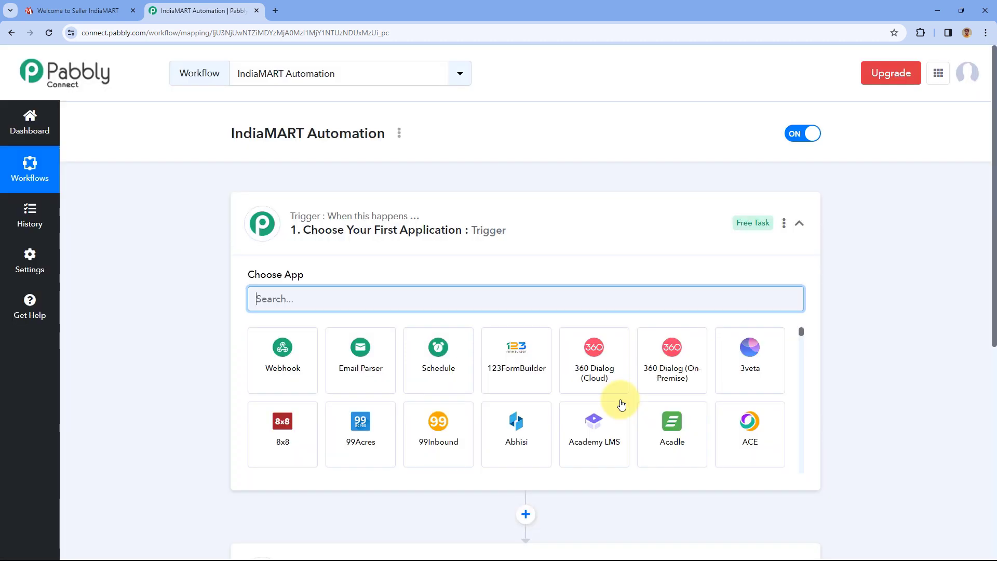
- Search 'IndiaMART' and set it as the trigger app with the New Leads event
{"action": "left_click", "coordinate": [534, 212]}
{"action": "scroll", "coordinate": [198, 223], "scroll_direction": "down", "scroll_amount": 1}
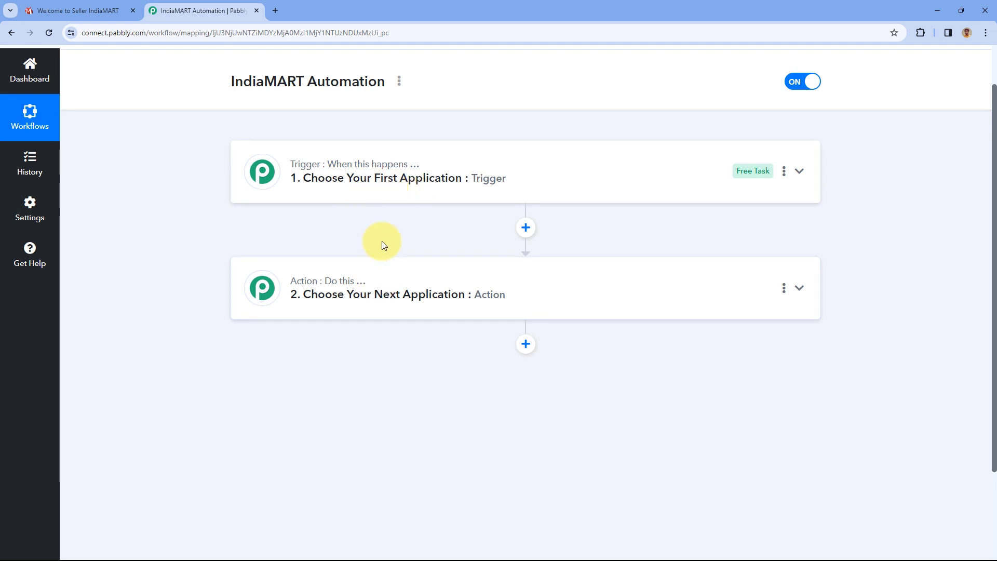
{"action": "left_click", "coordinate": [517, 177]}
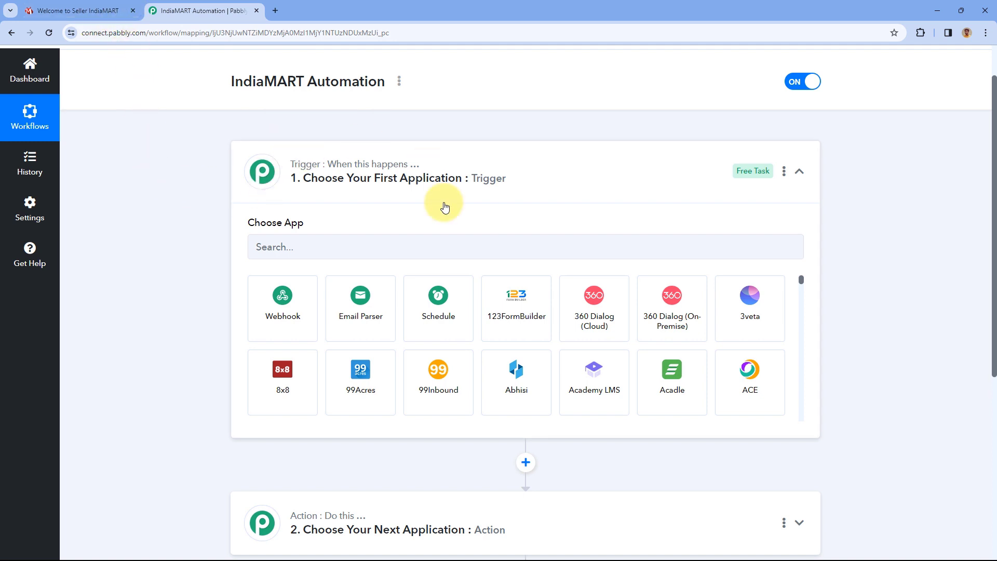
{"action": "left_click", "coordinate": [313, 245]}
{"action": "type", "text": "IndiaMART"}
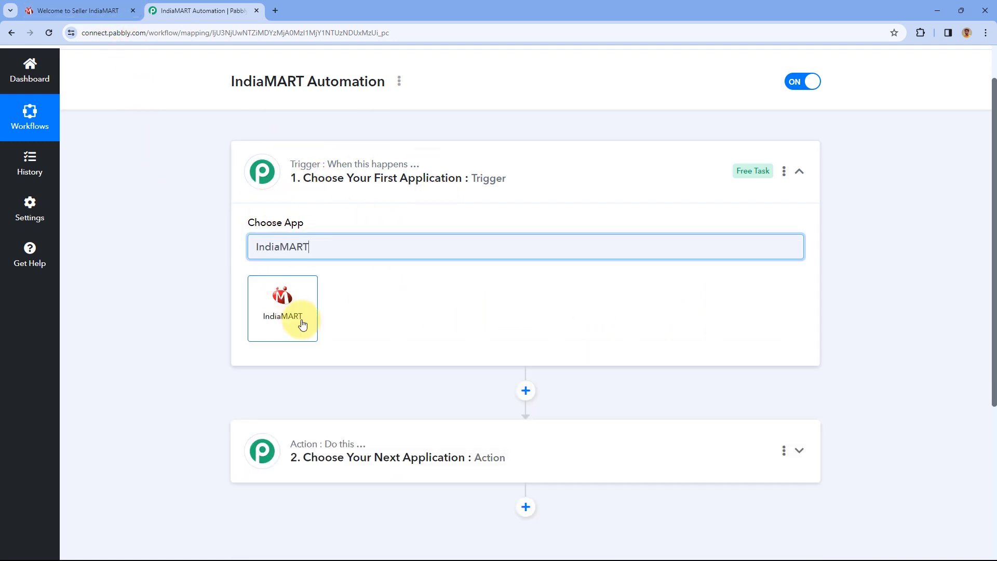
{"action": "left_click", "coordinate": [277, 298]}
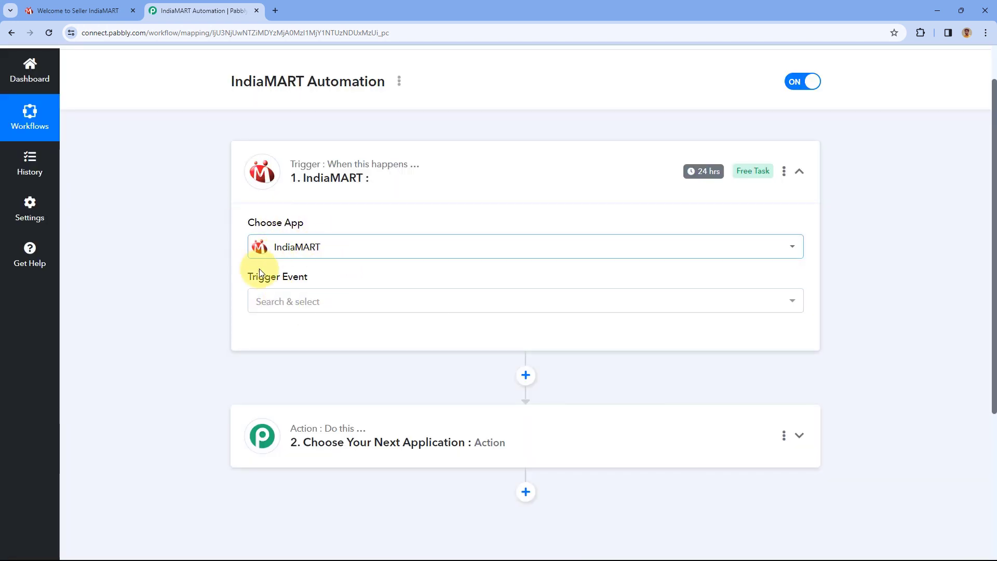
{"action": "left_click", "coordinate": [338, 305]}
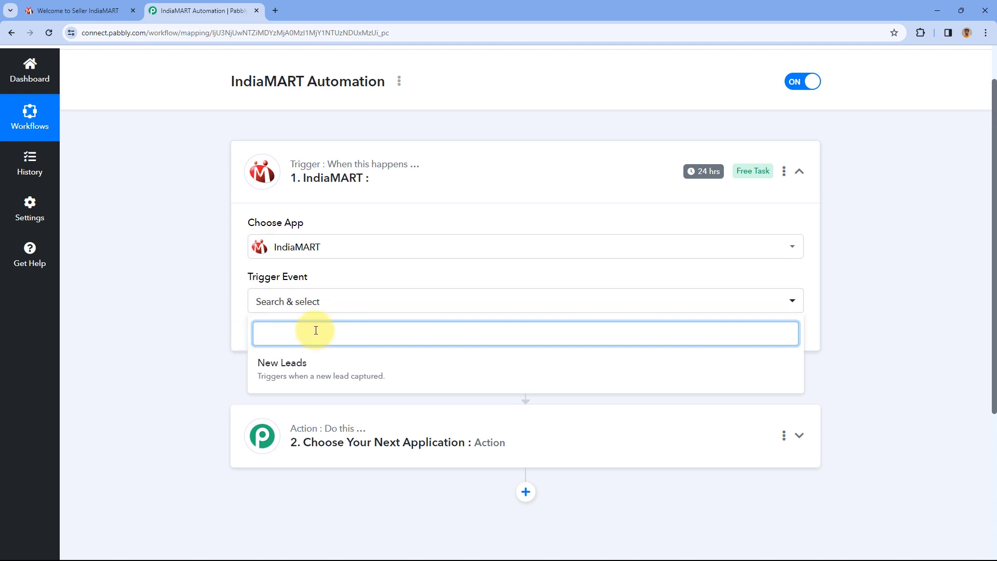
{"action": "left_click", "coordinate": [307, 370]}
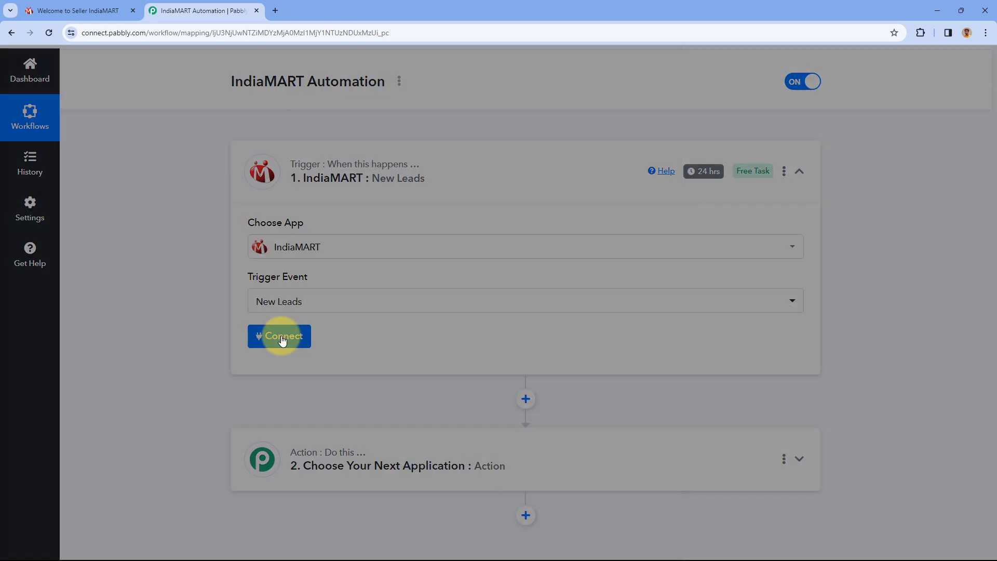
- Start a new IndiaMART #4 connection, then switch to the IndiaMART seller dashboard
{"action": "left_click", "coordinate": [283, 340]}
{"action": "left_click", "coordinate": [462, 180]}
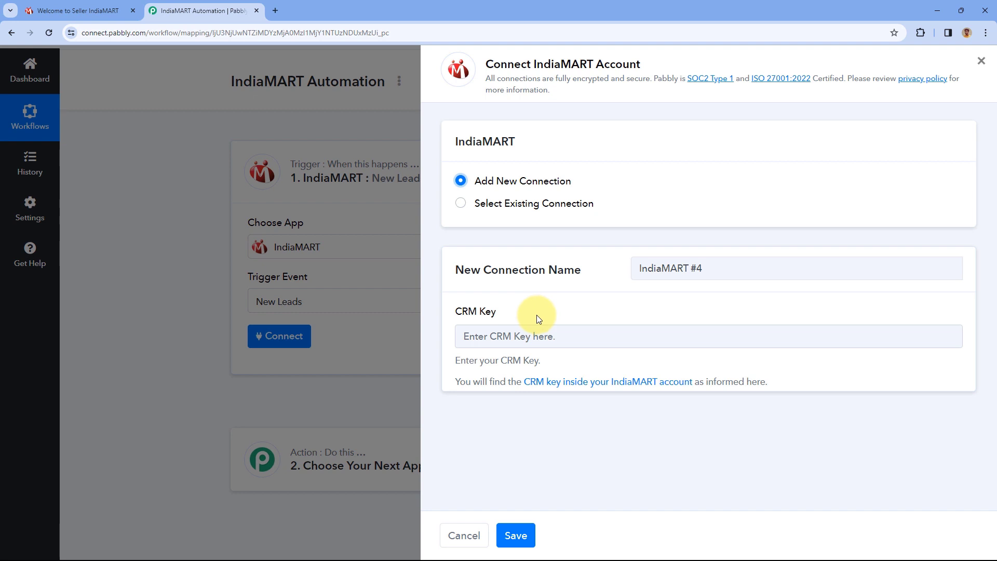
{"action": "left_click", "coordinate": [87, 7]}
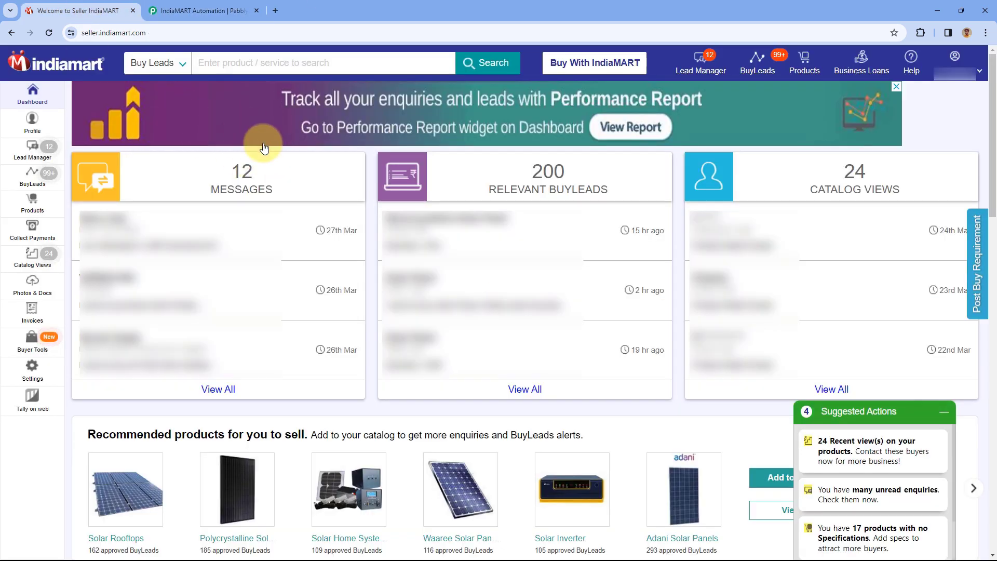
- Copy the CRM API key from IndiaMART Account Settings and return to Pabbly's CRM Key field
{"action": "left_click", "coordinate": [45, 372]}
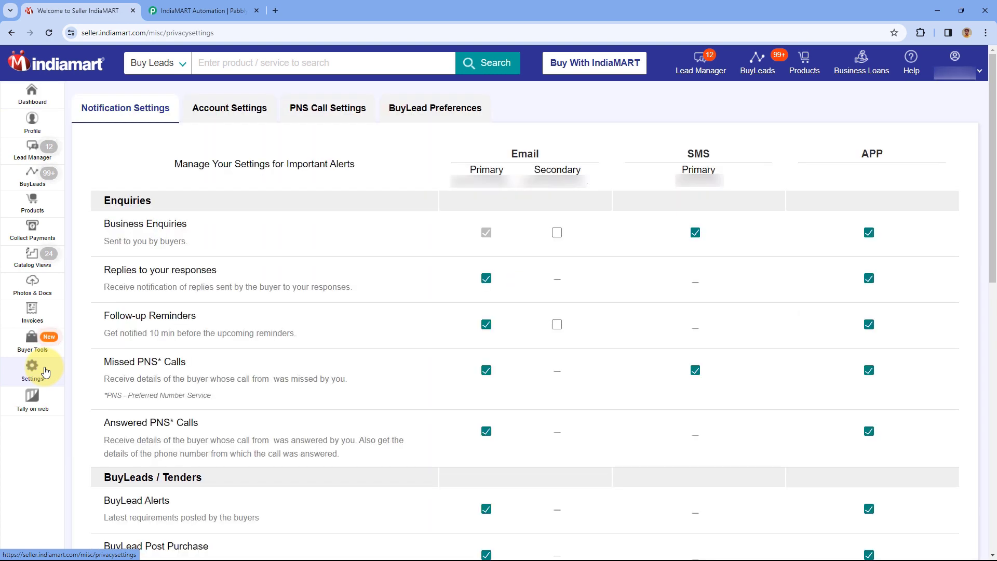
{"action": "left_click", "coordinate": [221, 118]}
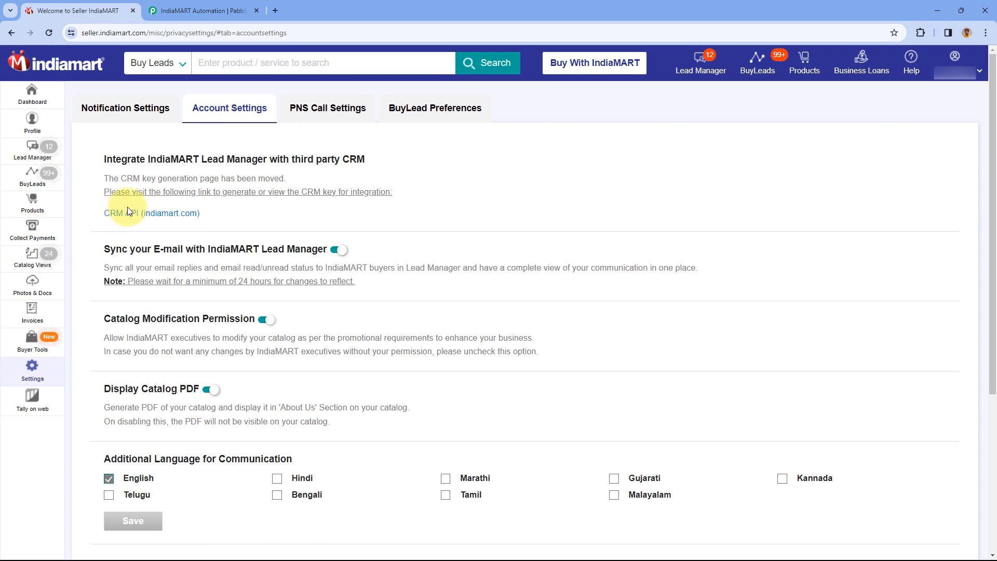
{"action": "left_click", "coordinate": [142, 219]}
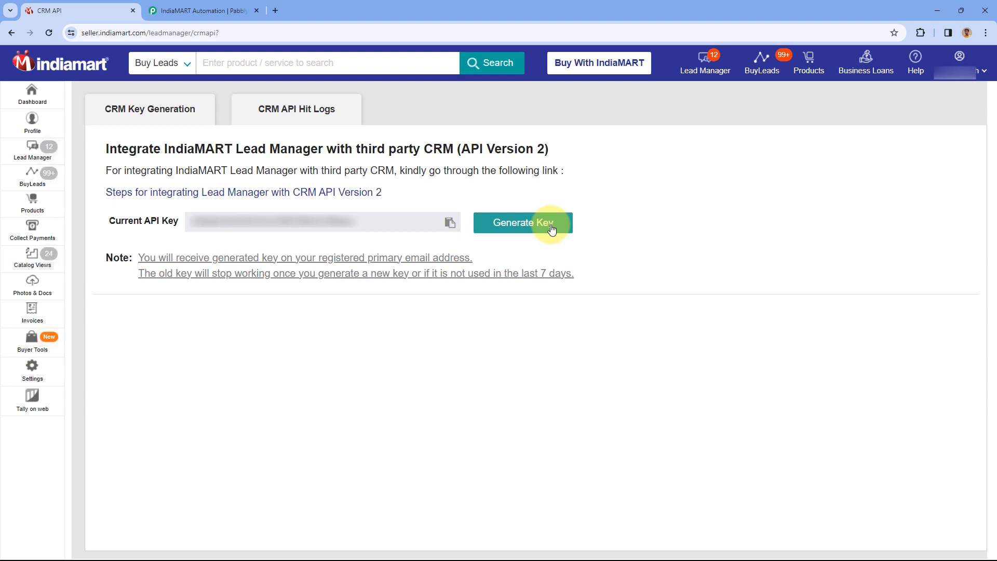
{"action": "left_click", "coordinate": [450, 224]}
{"action": "left_click", "coordinate": [588, 99]}
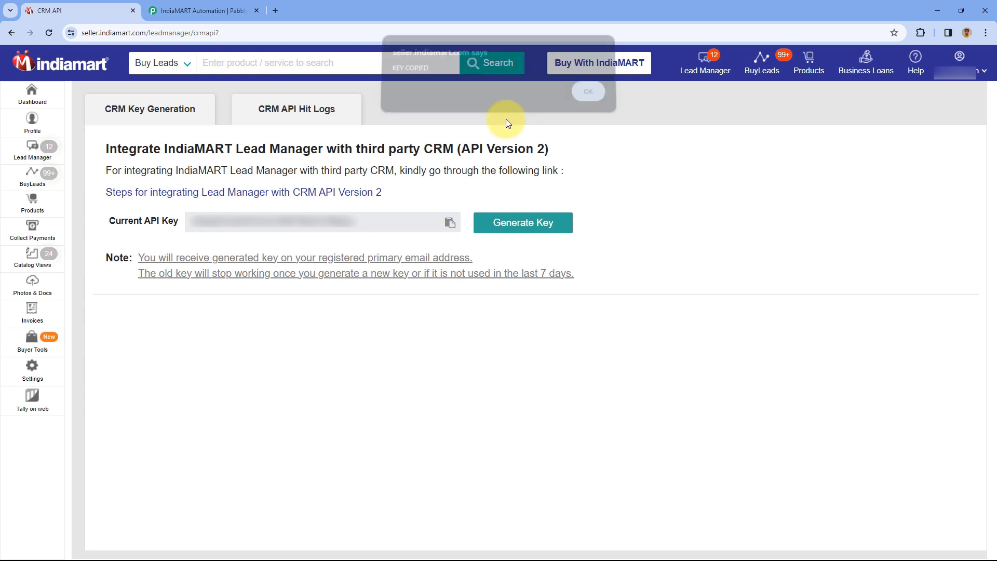
{"action": "left_click", "coordinate": [223, 11]}
{"action": "right_click", "coordinate": [483, 335]}
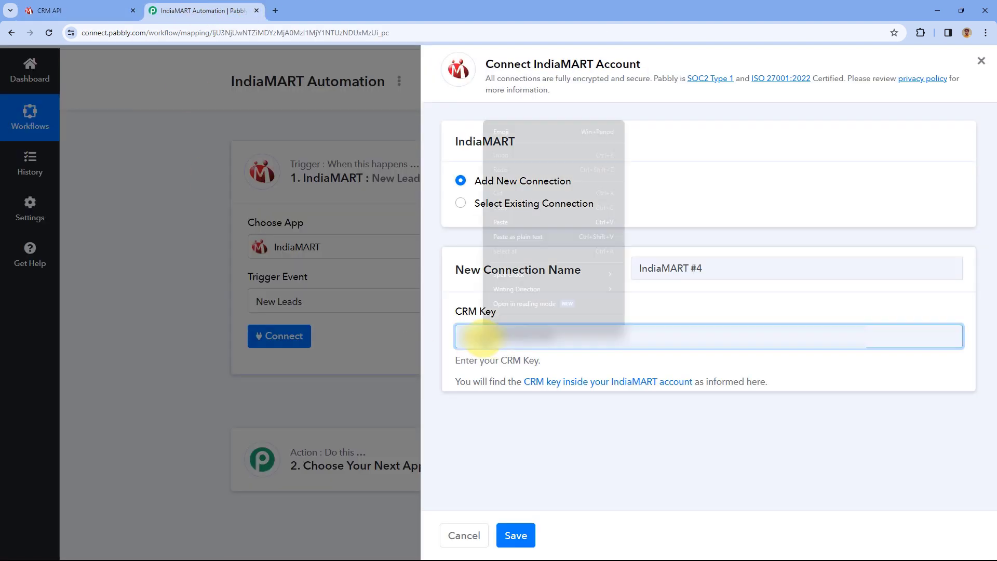
- Paste the CRM key, save the IndiaMART #4 connection, and send a test request
{"action": "left_click", "coordinate": [510, 220]}
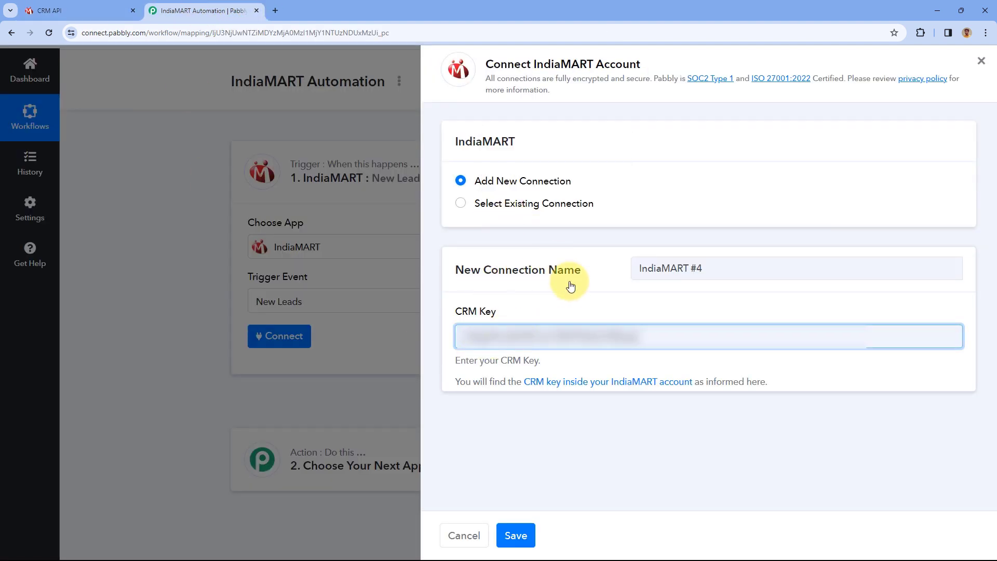
{"action": "left_click", "coordinate": [516, 536]}
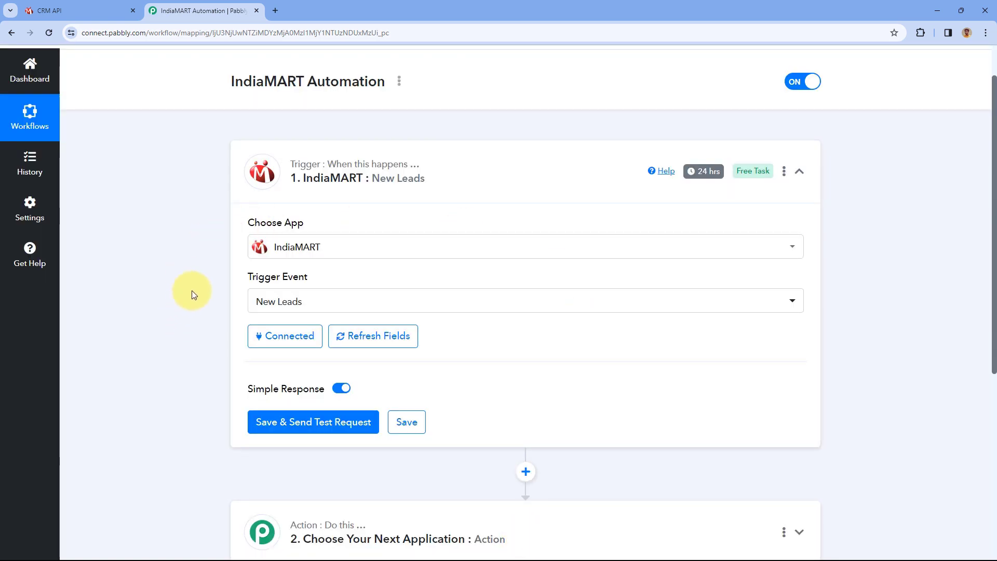
{"action": "scroll", "coordinate": [197, 289], "scroll_direction": "down", "scroll_amount": 1}
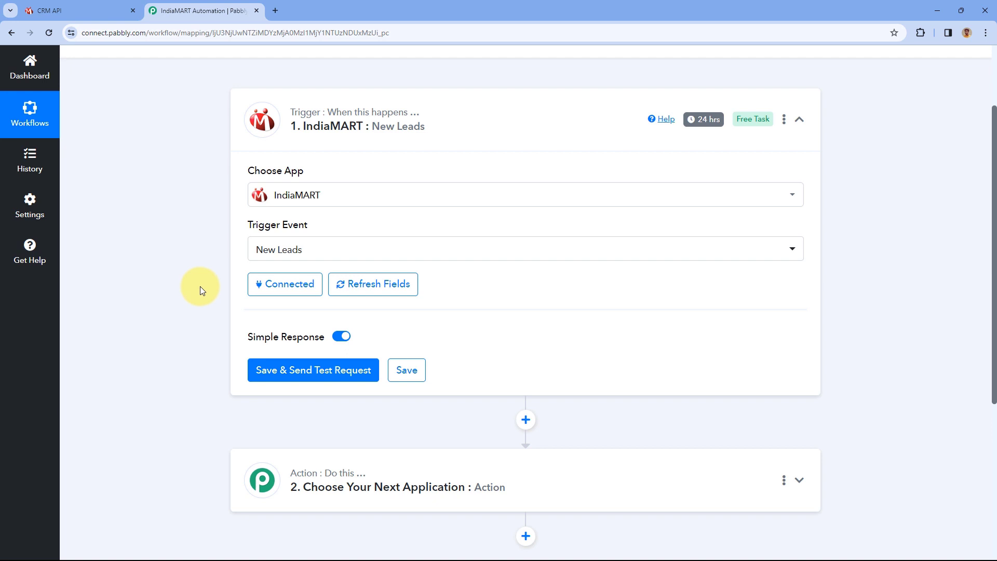
{"action": "scroll", "coordinate": [205, 275], "scroll_direction": "down", "scroll_amount": 2}
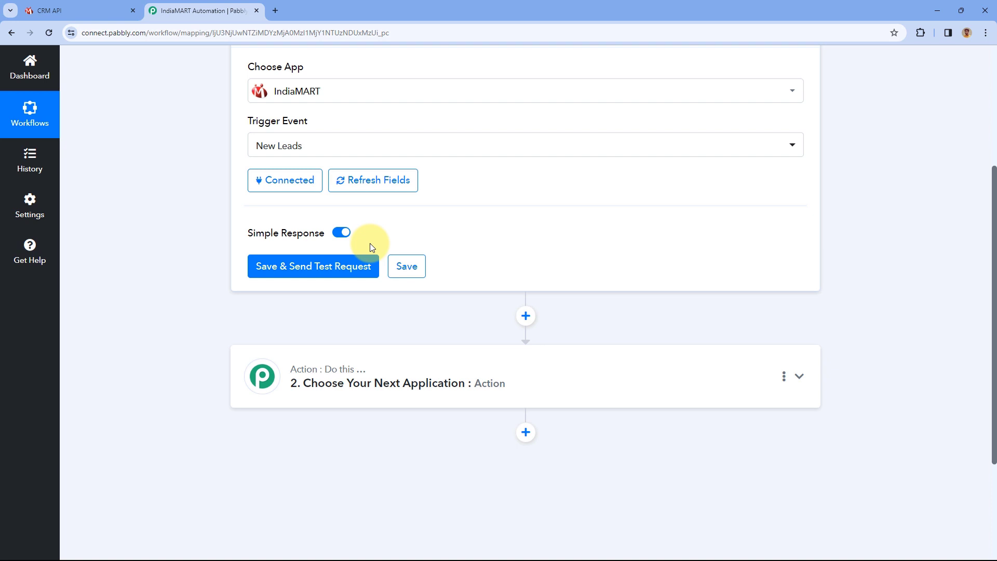
{"action": "left_click", "coordinate": [322, 264]}
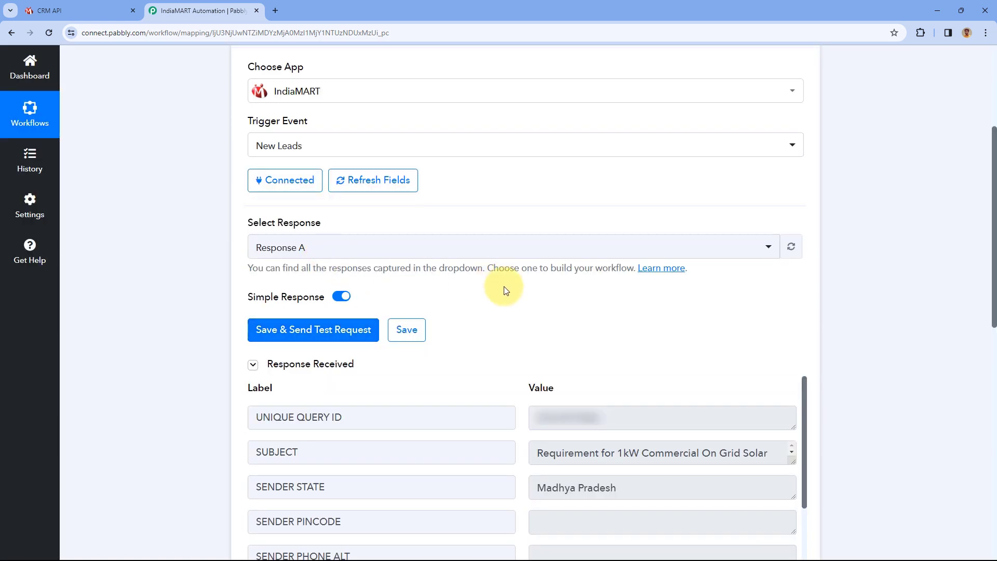
- Inspect the test lead's SUBJECT, UNIQUE QUERY ID and state values
{"action": "scroll", "coordinate": [504, 286], "scroll_direction": "down", "scroll_amount": 2}
{"action": "scroll", "coordinate": [496, 244], "scroll_direction": "down", "scroll_amount": 3}
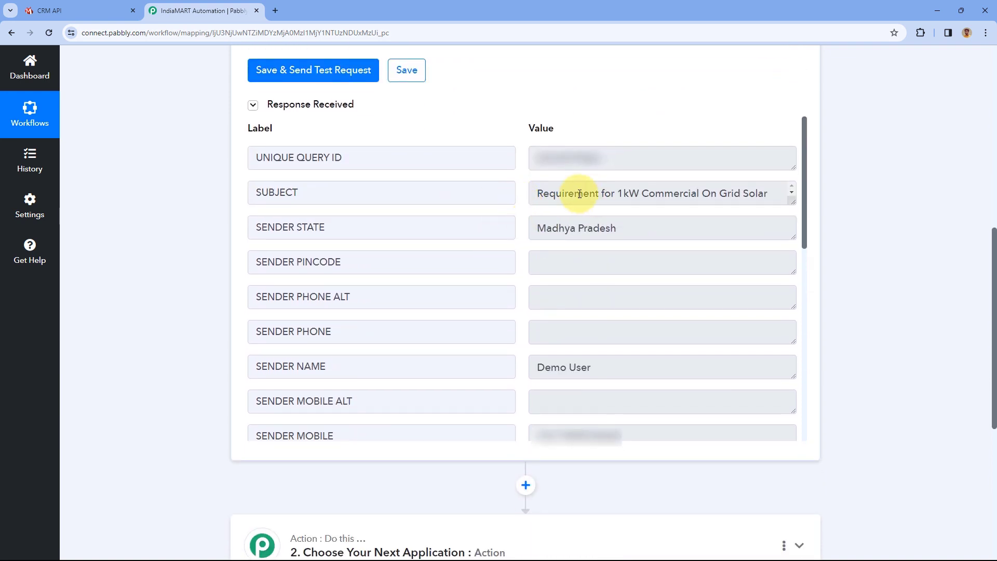
{"action": "left_click_drag", "start_coordinate": [792, 202], "coordinate": [793, 233]}
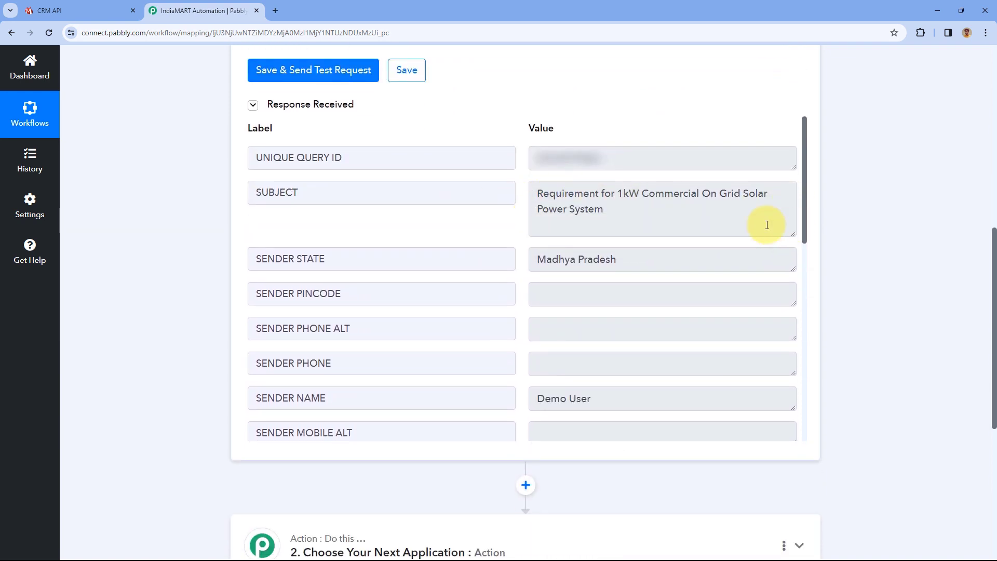
{"action": "left_click_drag", "start_coordinate": [660, 209], "coordinate": [525, 188]}
{"action": "left_click", "coordinate": [523, 186]}
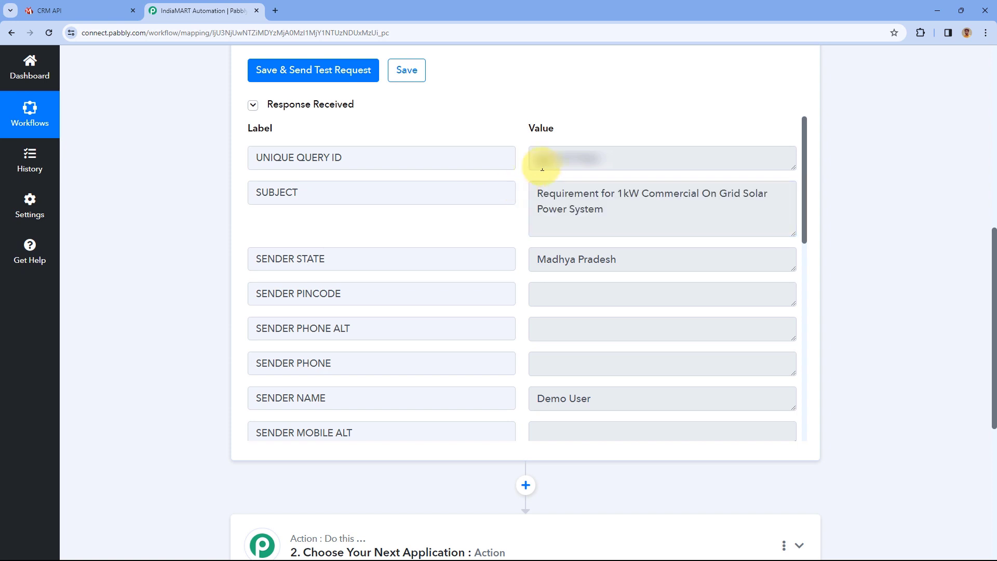
{"action": "left_click_drag", "start_coordinate": [619, 161], "coordinate": [519, 164]}
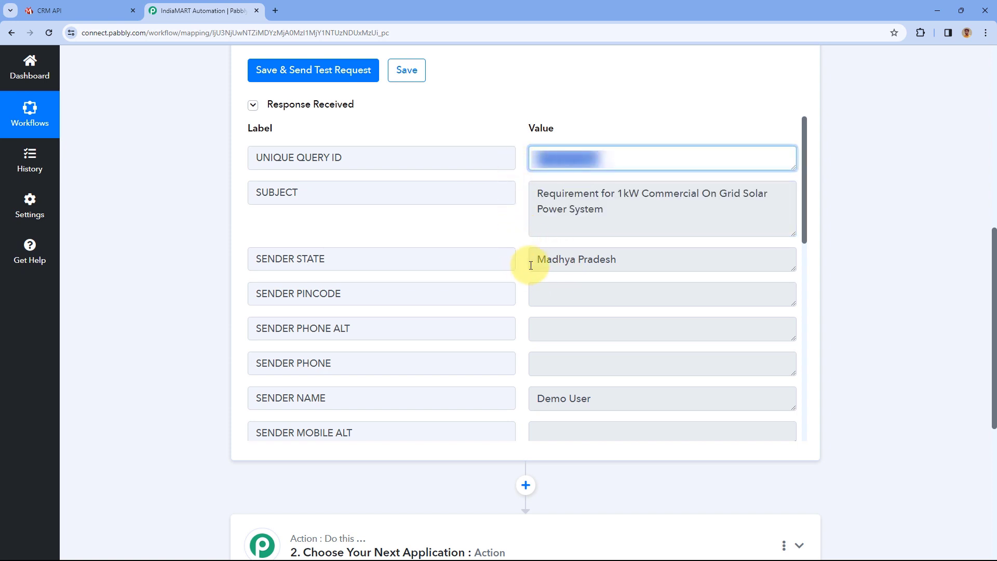
{"action": "left_click", "coordinate": [593, 258]}
{"action": "triple_click", "coordinate": [593, 258]}
{"action": "left_click", "coordinate": [625, 258]}
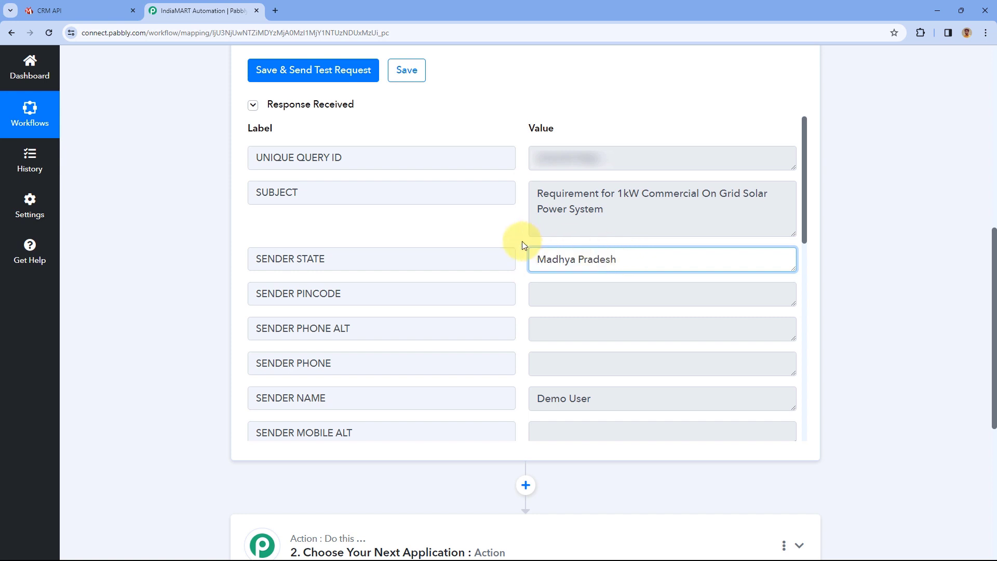
{"action": "left_click", "coordinate": [519, 237]}
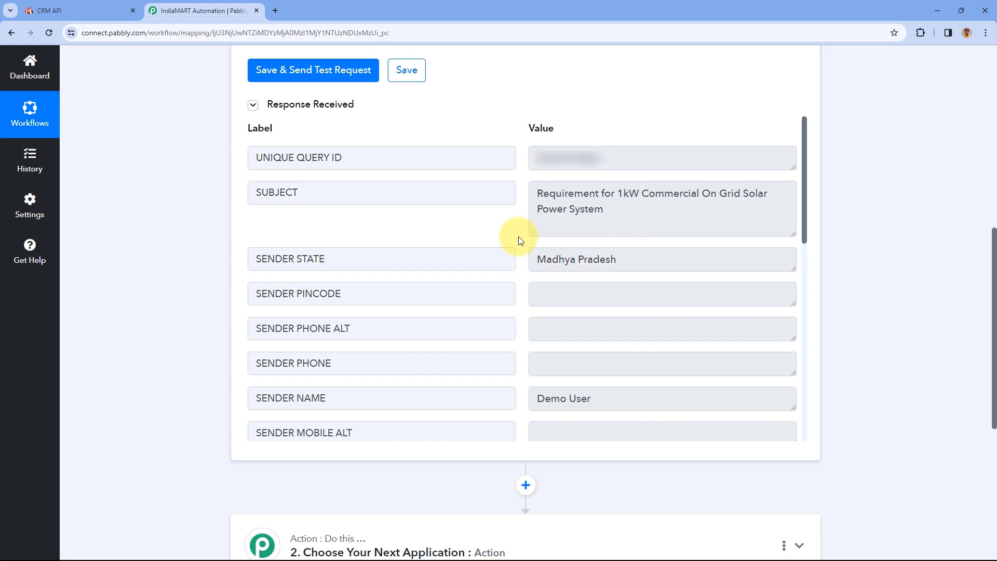
- Inspect the lead's sender name, mobile number, email, city and address values
{"action": "scroll", "coordinate": [518, 236], "scroll_direction": "down", "scroll_amount": 2}
{"action": "left_click", "coordinate": [562, 293]}
{"action": "triple_click", "coordinate": [562, 292]}
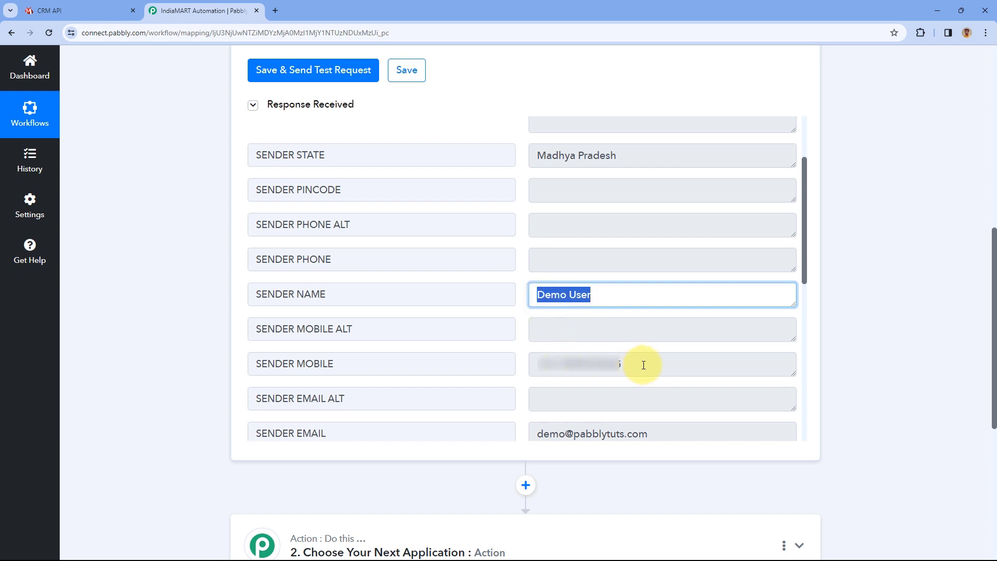
{"action": "left_click_drag", "start_coordinate": [641, 363], "coordinate": [522, 361]}
{"action": "left_click_drag", "start_coordinate": [656, 436], "coordinate": [541, 429]}
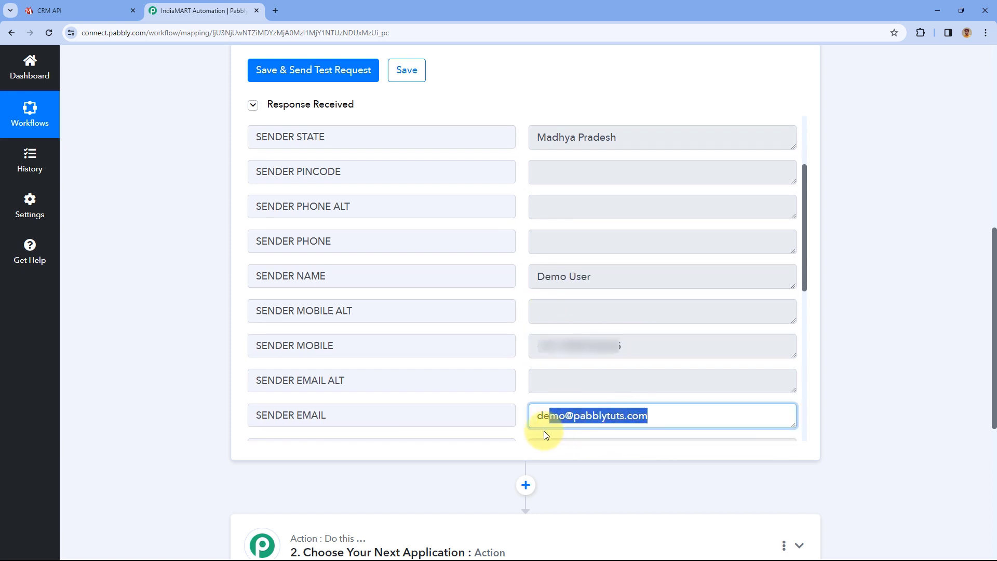
{"action": "left_click", "coordinate": [523, 319]}
{"action": "scroll", "coordinate": [520, 321], "scroll_direction": "down", "scroll_amount": 6}
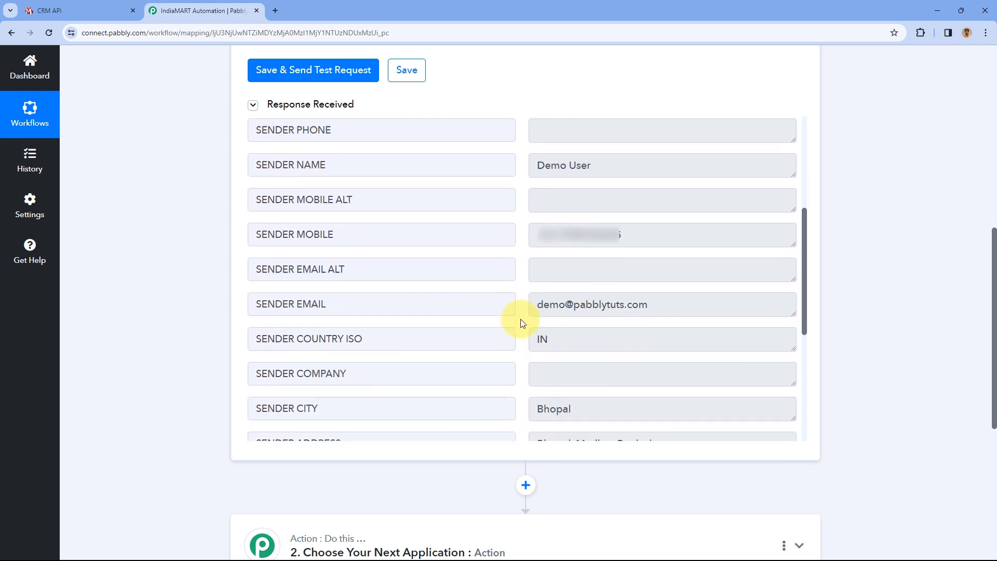
{"action": "left_click_drag", "start_coordinate": [591, 211], "coordinate": [555, 214]}
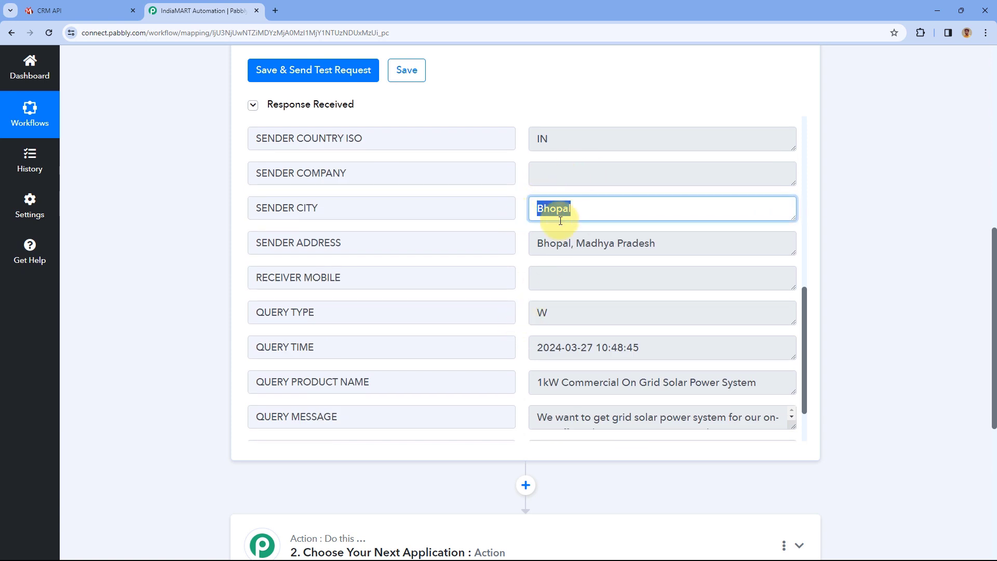
{"action": "left_click_drag", "start_coordinate": [661, 241], "coordinate": [522, 243]}
{"action": "left_click", "coordinate": [523, 243]}
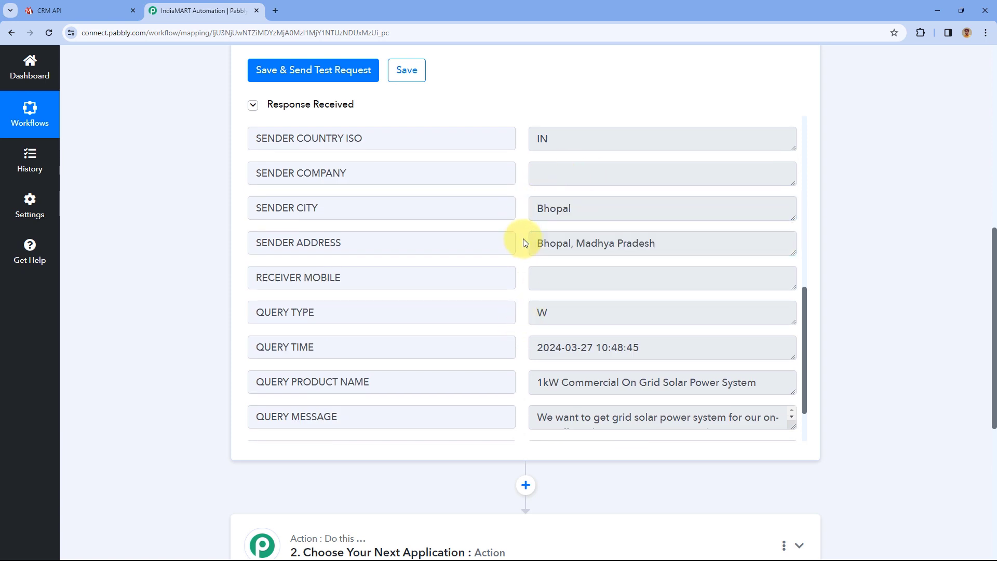
- Expand the QUERY MESSAGE box to read it, then collapse the IndiaMART trigger step
{"action": "scroll", "coordinate": [523, 242], "scroll_direction": "down", "scroll_amount": 2}
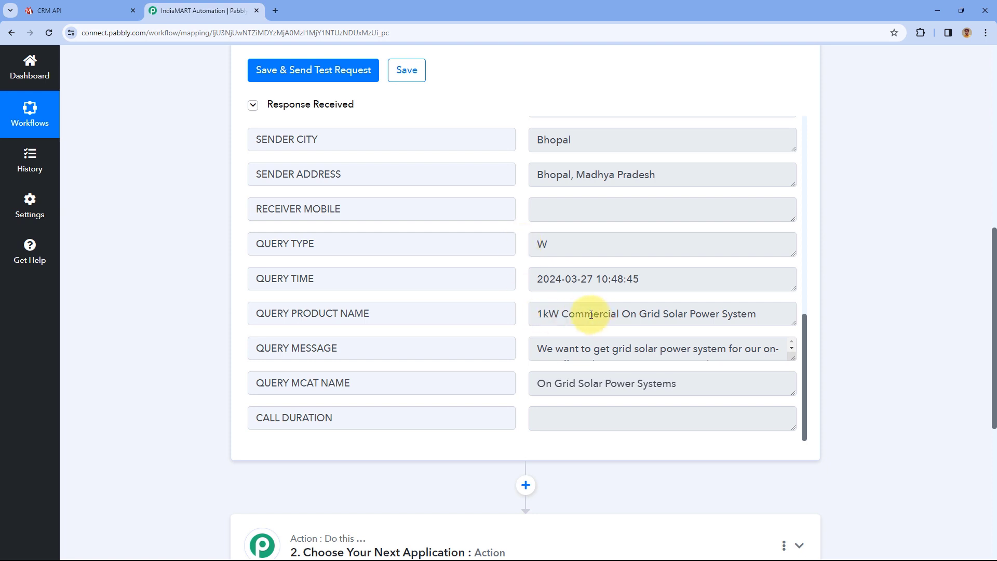
{"action": "scroll", "coordinate": [679, 312], "scroll_direction": "down", "scroll_amount": 2}
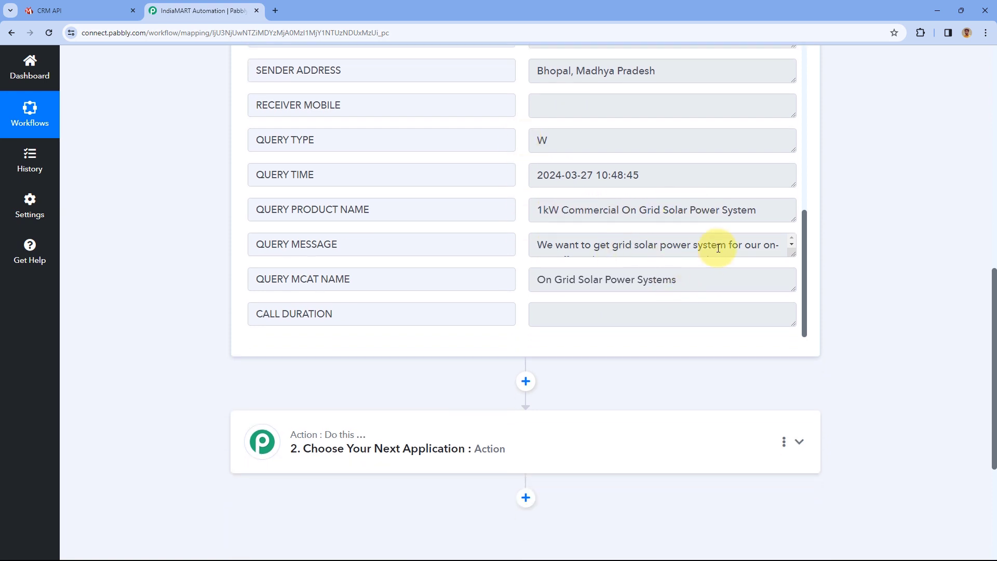
{"action": "left_click_drag", "start_coordinate": [790, 254], "coordinate": [794, 309]}
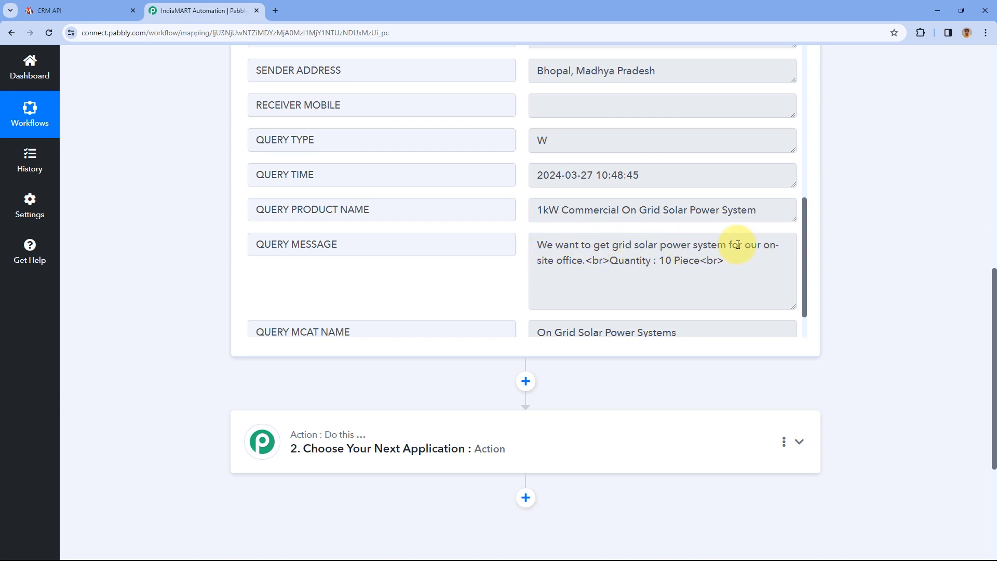
{"action": "scroll", "coordinate": [623, 255], "scroll_direction": "down", "scroll_amount": 1}
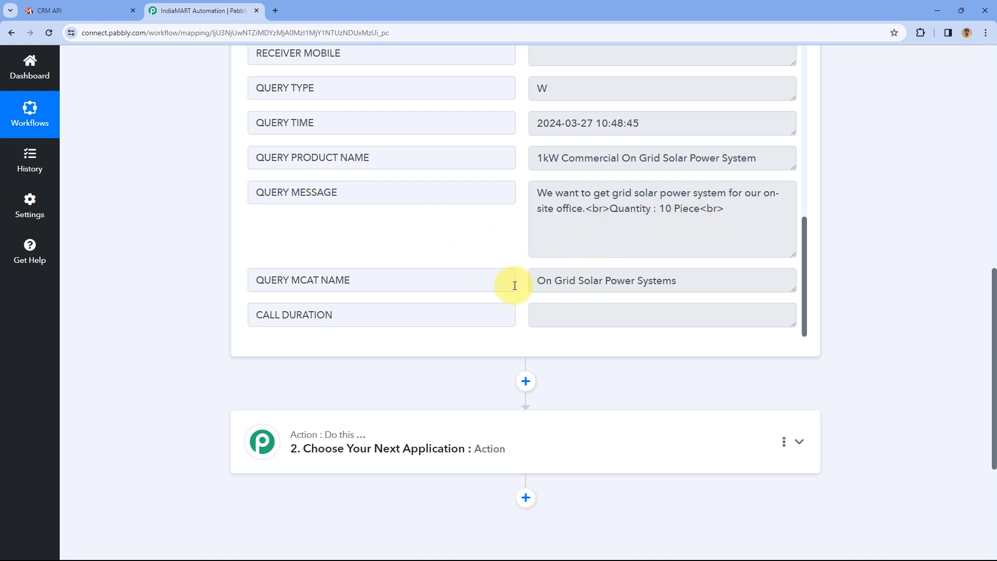
{"action": "scroll", "coordinate": [217, 232], "scroll_direction": "up", "scroll_amount": 6}
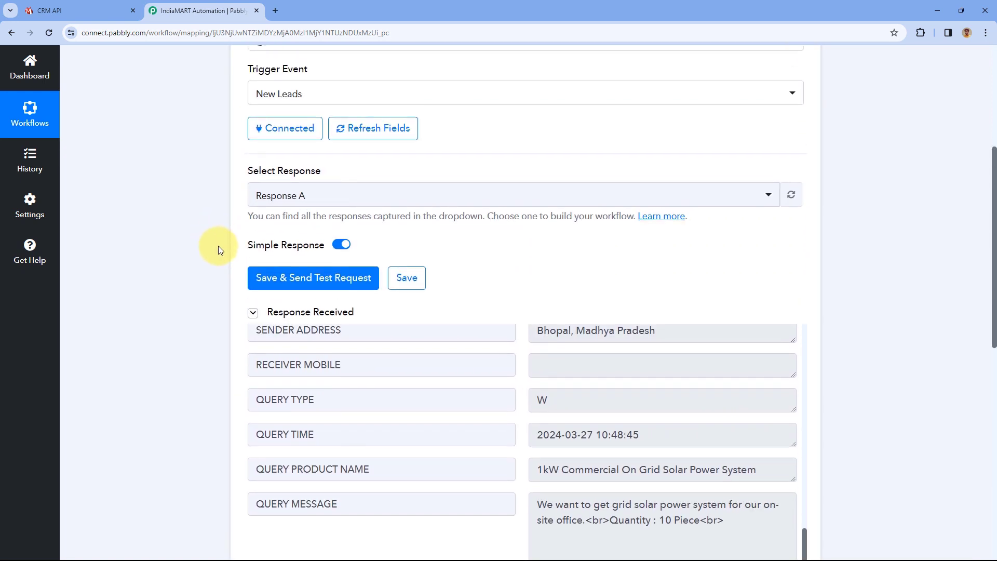
{"action": "scroll", "coordinate": [522, 383], "scroll_direction": "up", "scroll_amount": 4}
{"action": "scroll", "coordinate": [521, 379], "scroll_direction": "up", "scroll_amount": 6}
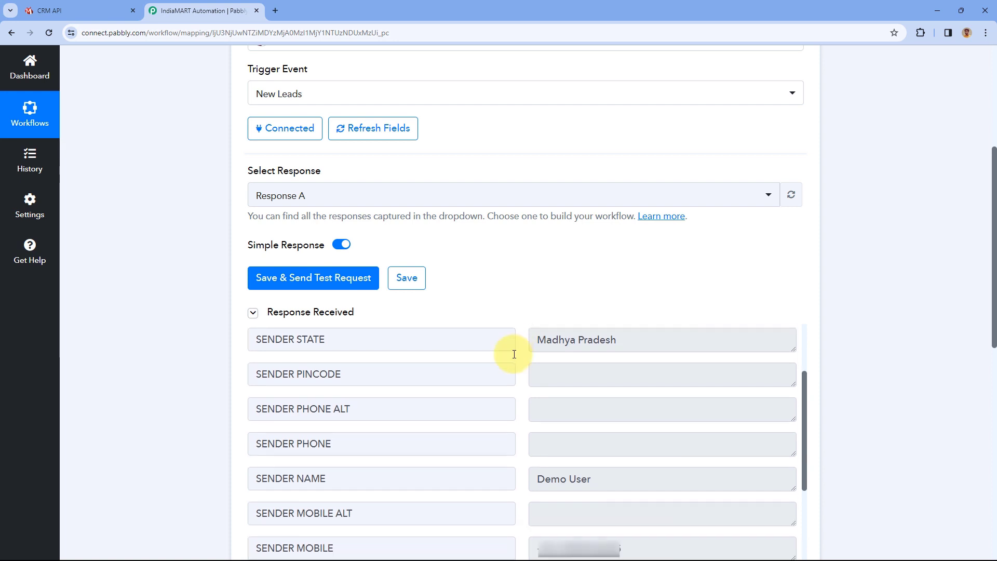
{"action": "scroll", "coordinate": [506, 287], "scroll_direction": "up", "scroll_amount": 5}
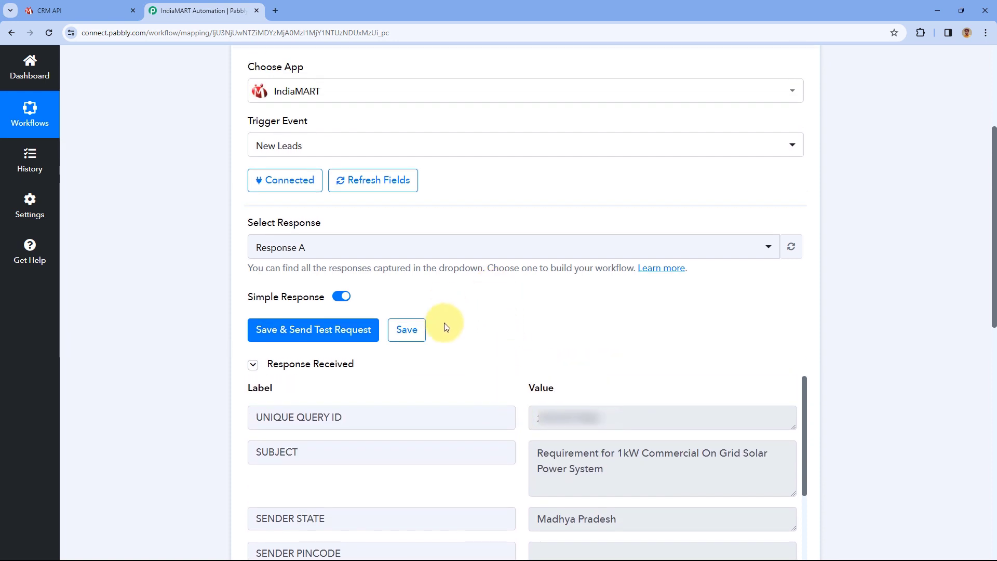
{"action": "left_click", "coordinate": [505, 216]}
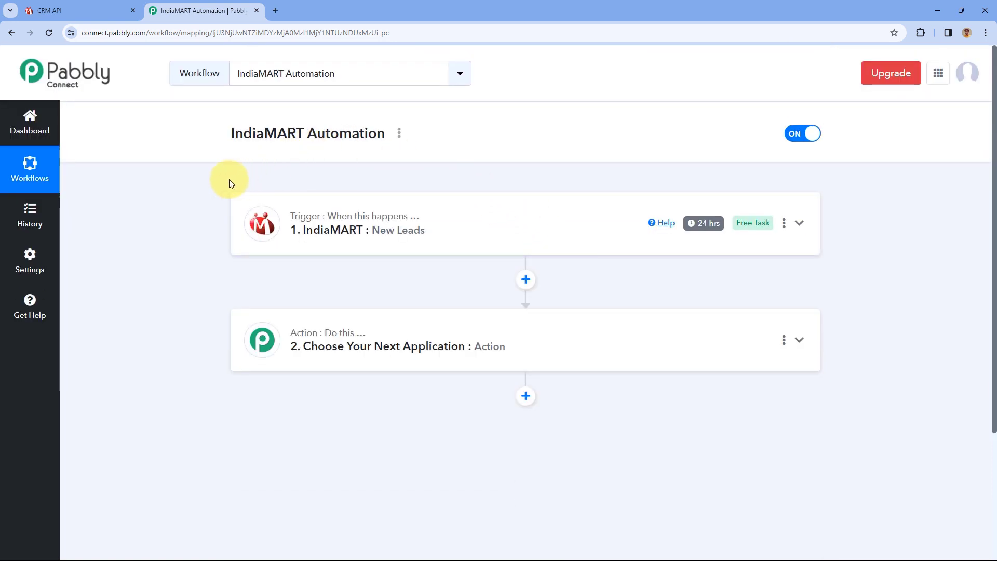
{"action": "scroll", "coordinate": [205, 183], "scroll_direction": "down", "scroll_amount": 1}
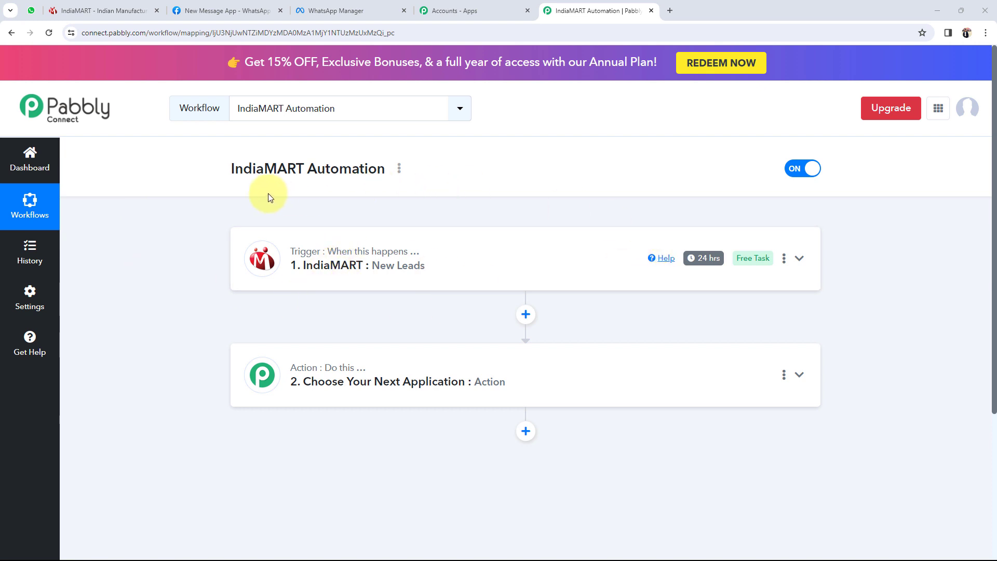
{"action": "mouse_move", "coordinate": [320, 257]}
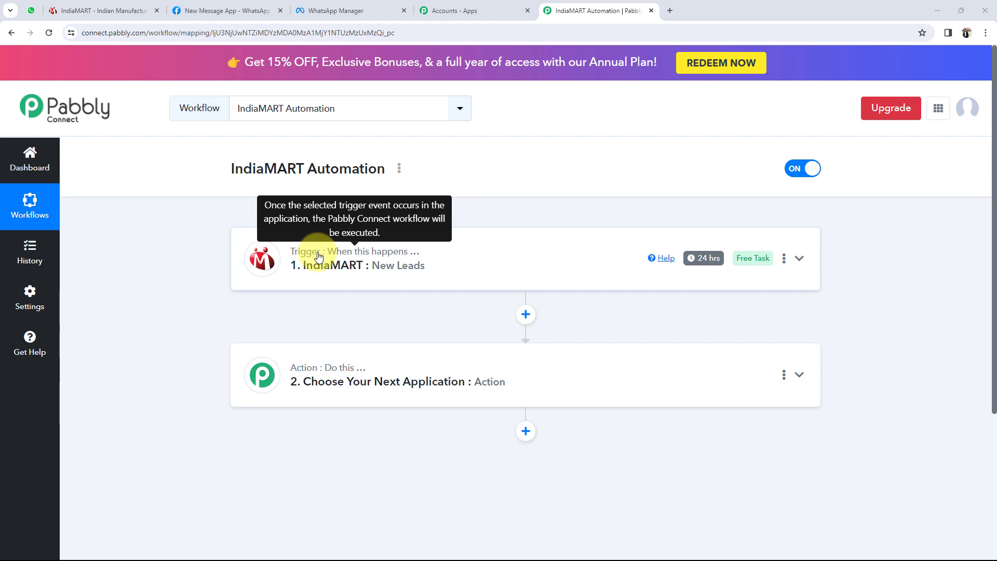
- Search 'whats' and set the action to WhatsApp Cloud API with Send Template Message
{"action": "left_click", "coordinate": [389, 384]}
{"action": "left_click", "coordinate": [291, 327]}
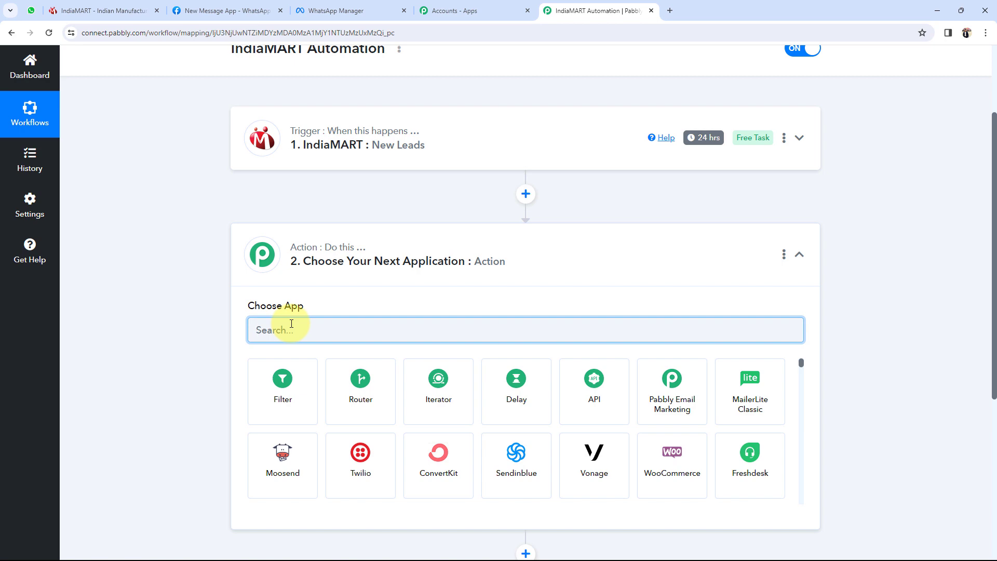
{"action": "type", "text": "whats"}
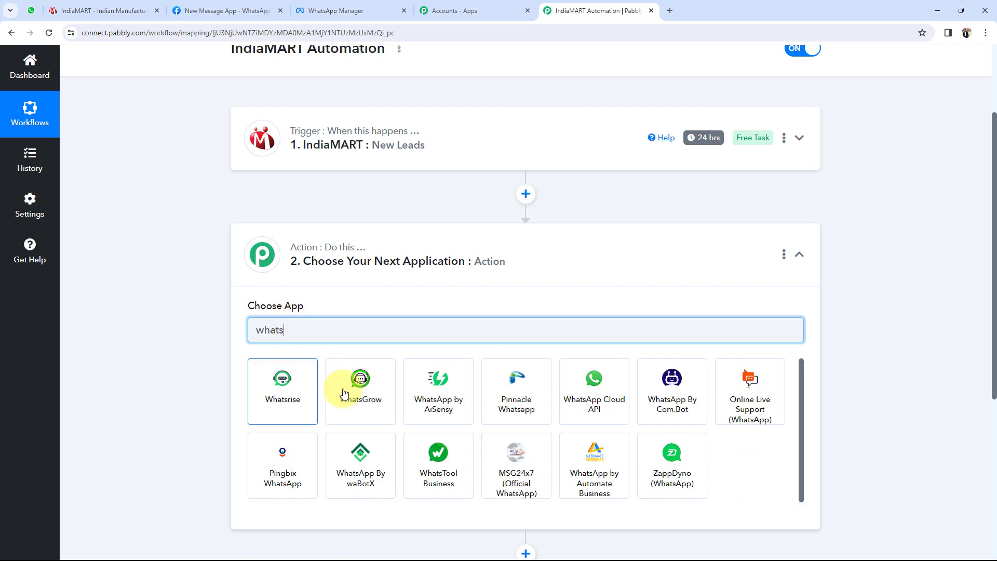
{"action": "left_click", "coordinate": [594, 394]}
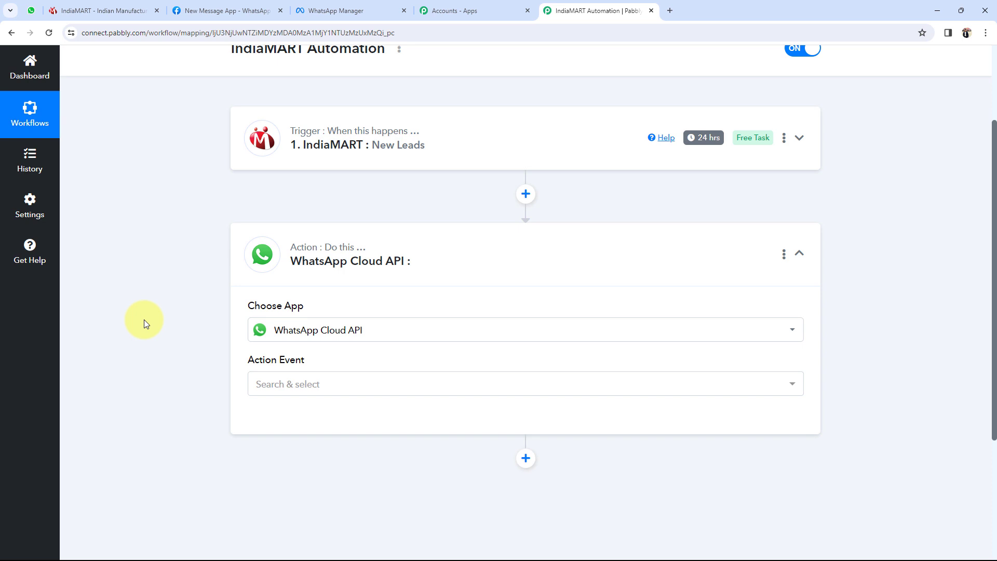
{"action": "left_click", "coordinate": [281, 385]}
{"action": "left_click", "coordinate": [282, 443]}
{"action": "left_click", "coordinate": [282, 387]}
{"action": "left_click", "coordinate": [289, 444]}
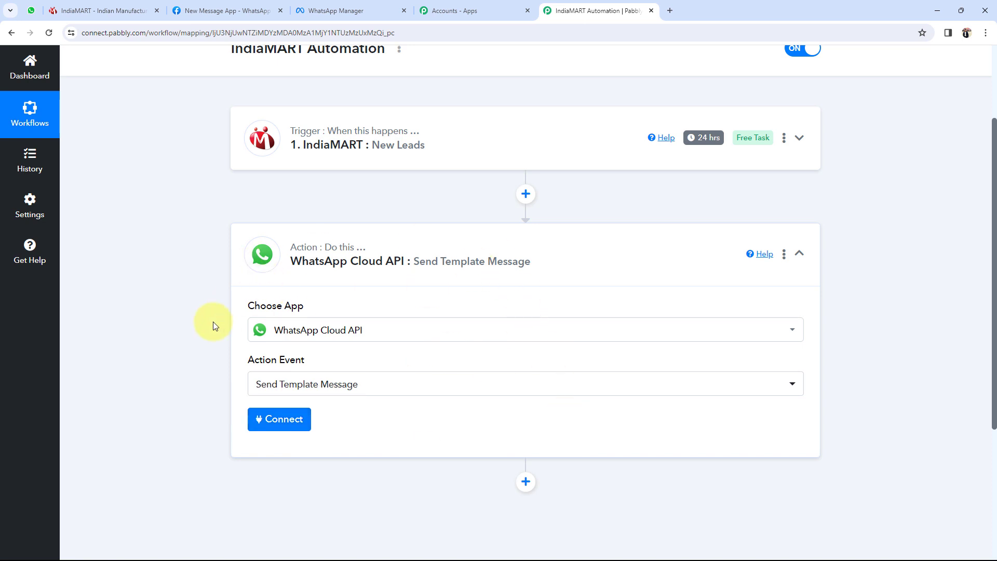
- Start a WhatsApp Cloud API connection and review the Add New Connection form's Phone Number ID field
{"action": "left_click", "coordinate": [276, 419]}
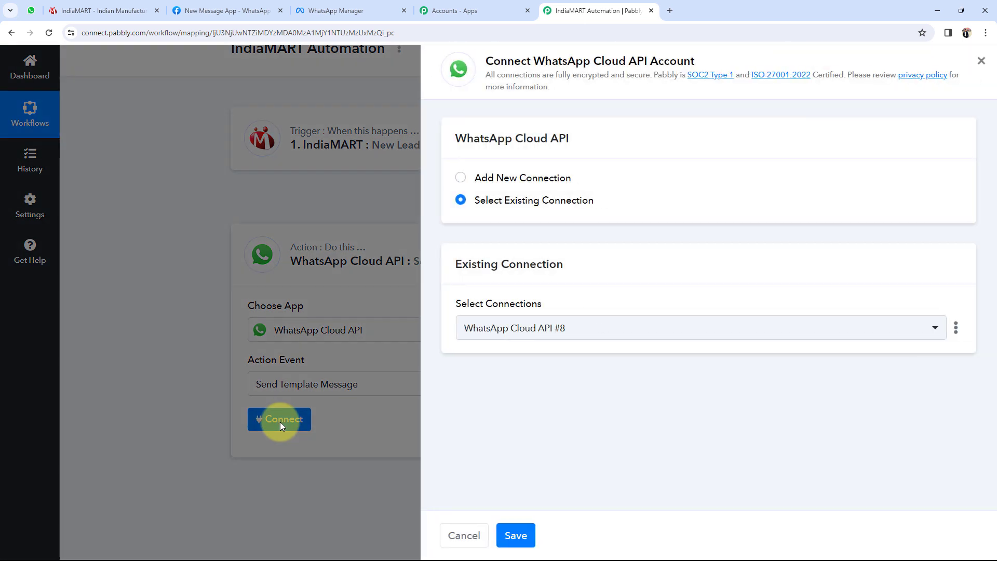
{"action": "left_click", "coordinate": [462, 178]}
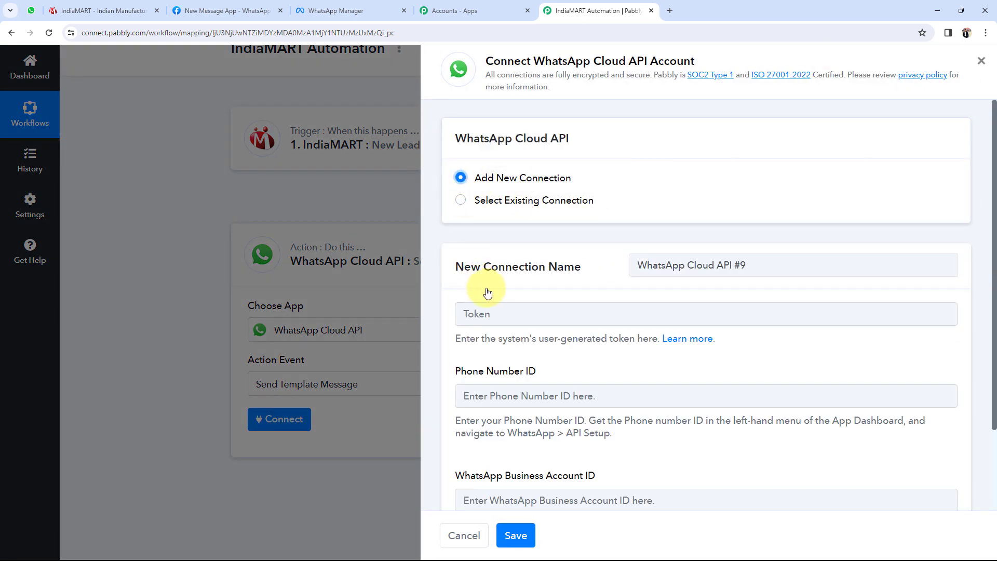
{"action": "scroll", "coordinate": [470, 301], "scroll_direction": "down", "scroll_amount": 1}
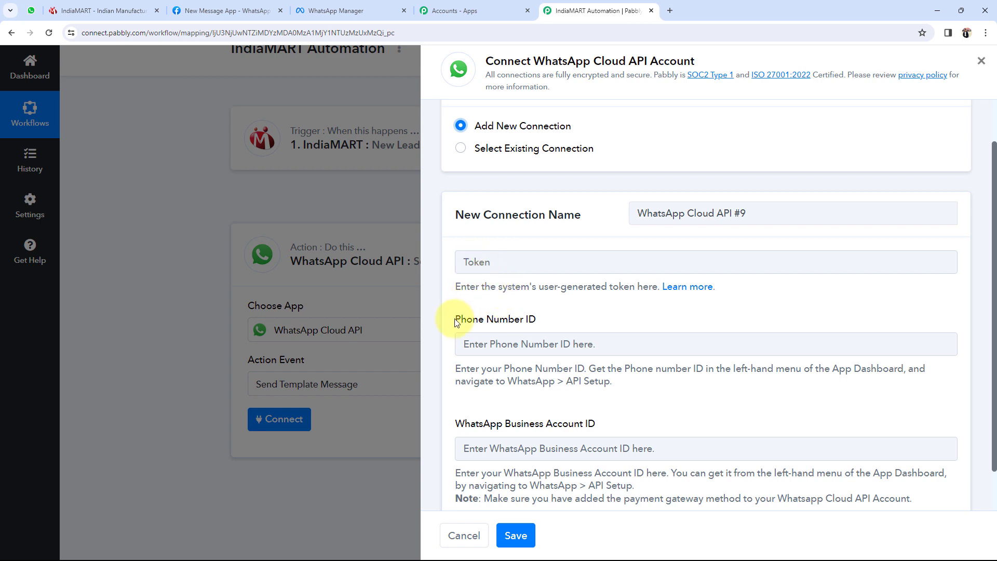
{"action": "left_click_drag", "start_coordinate": [457, 319], "coordinate": [557, 313]}
{"action": "left_click", "coordinate": [461, 427]}
{"action": "left_click_drag", "start_coordinate": [461, 427], "coordinate": [660, 419]}
{"action": "left_click", "coordinate": [610, 418]}
{"action": "scroll", "coordinate": [609, 415], "scroll_direction": "down", "scroll_amount": 1}
{"action": "scroll", "coordinate": [609, 416], "scroll_direction": "up", "scroll_amount": 2}
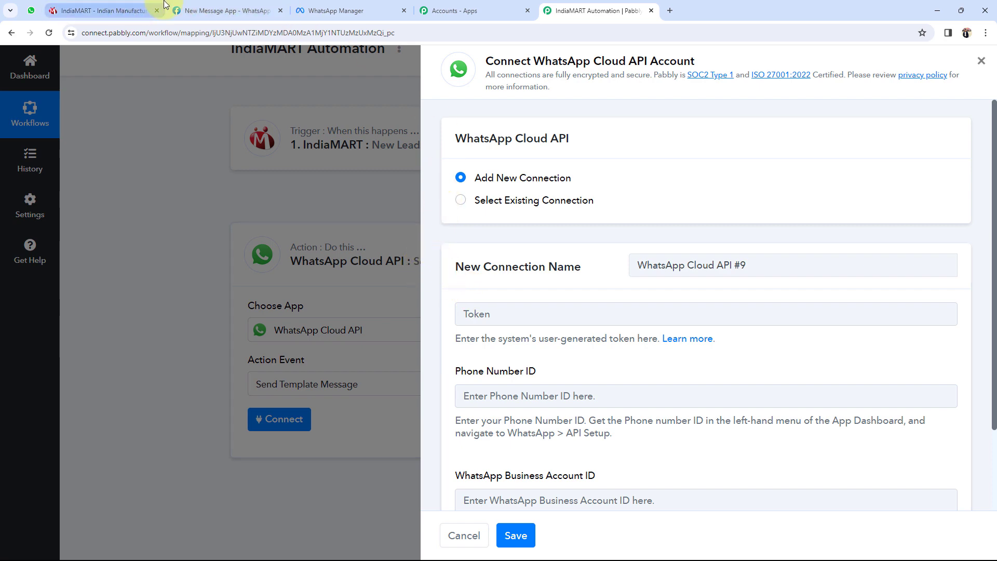
- After checking Meta's API Setup page, choose the existing WhatsApp Cloud API #8 connection and save
{"action": "left_click", "coordinate": [188, 11]}
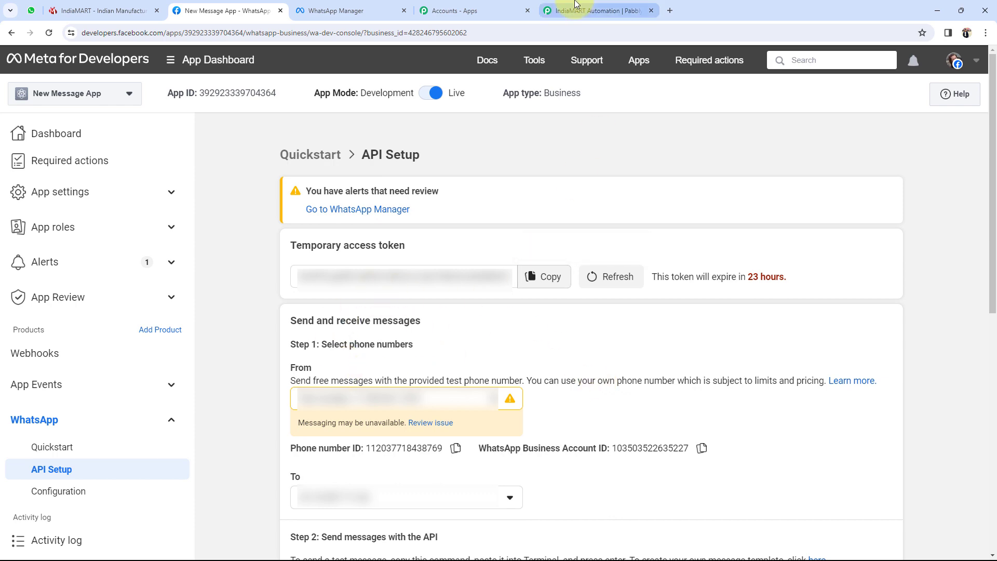
{"action": "left_click", "coordinate": [592, 11]}
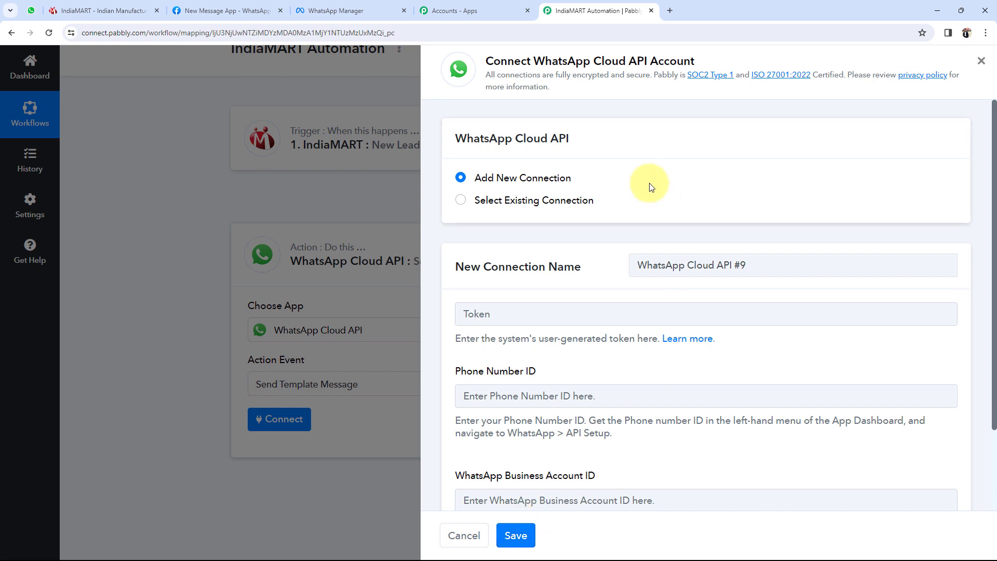
{"action": "left_click", "coordinate": [461, 201]}
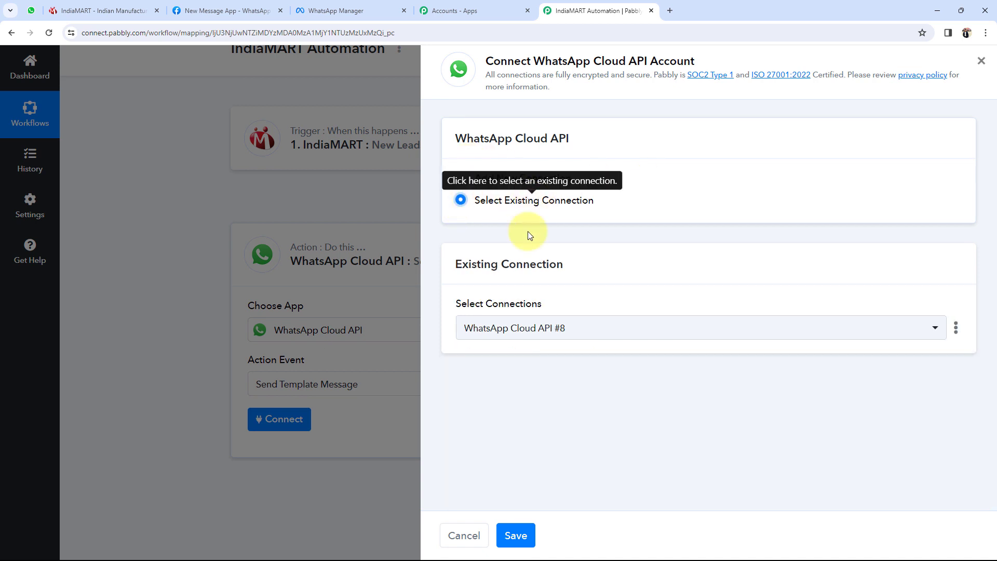
{"action": "left_click", "coordinate": [516, 535]}
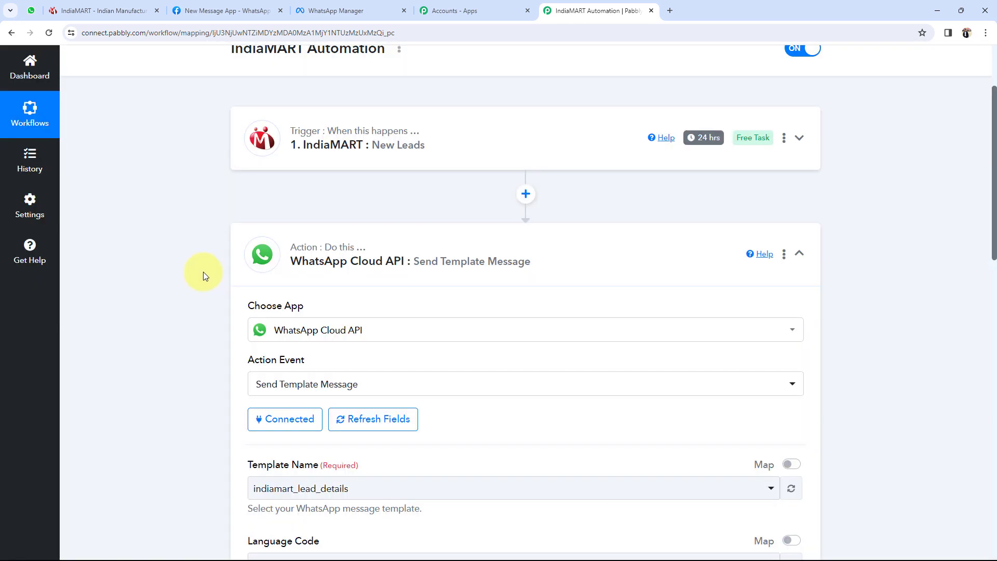
{"action": "scroll", "coordinate": [147, 300], "scroll_direction": "down", "scroll_amount": 7}
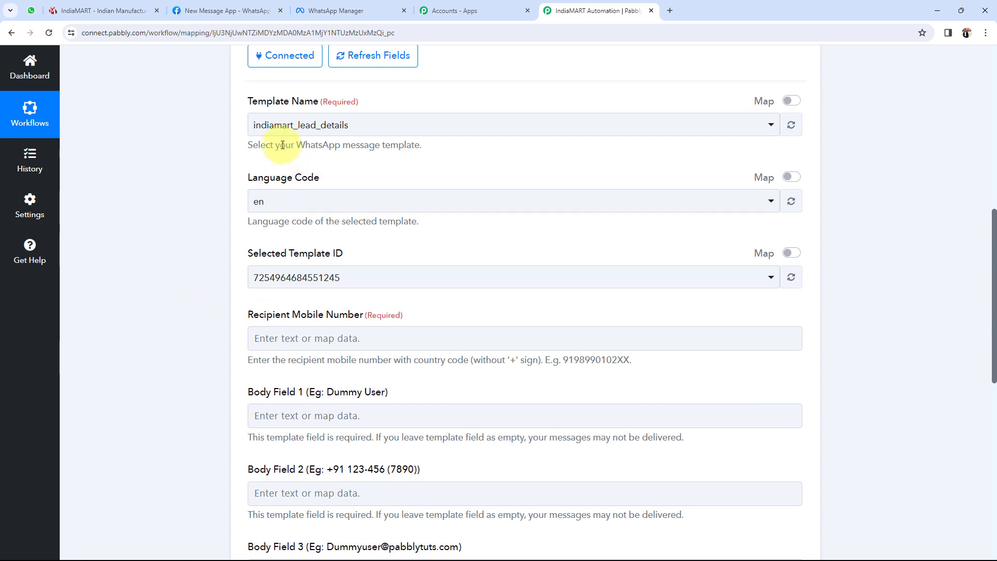
{"action": "left_click_drag", "start_coordinate": [246, 101], "coordinate": [325, 101]}
{"action": "left_click", "coordinate": [201, 131]}
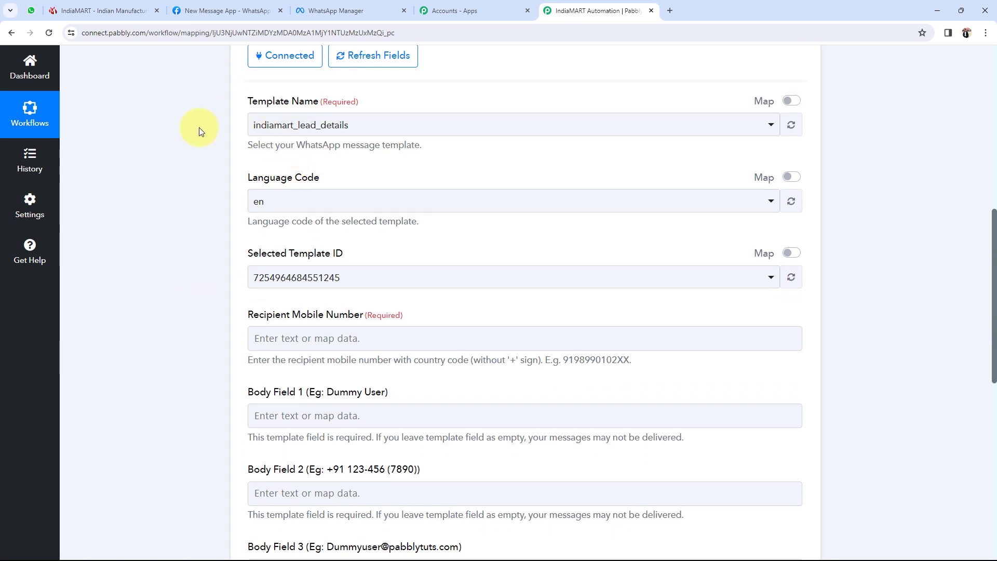
{"action": "left_click", "coordinate": [252, 126]}
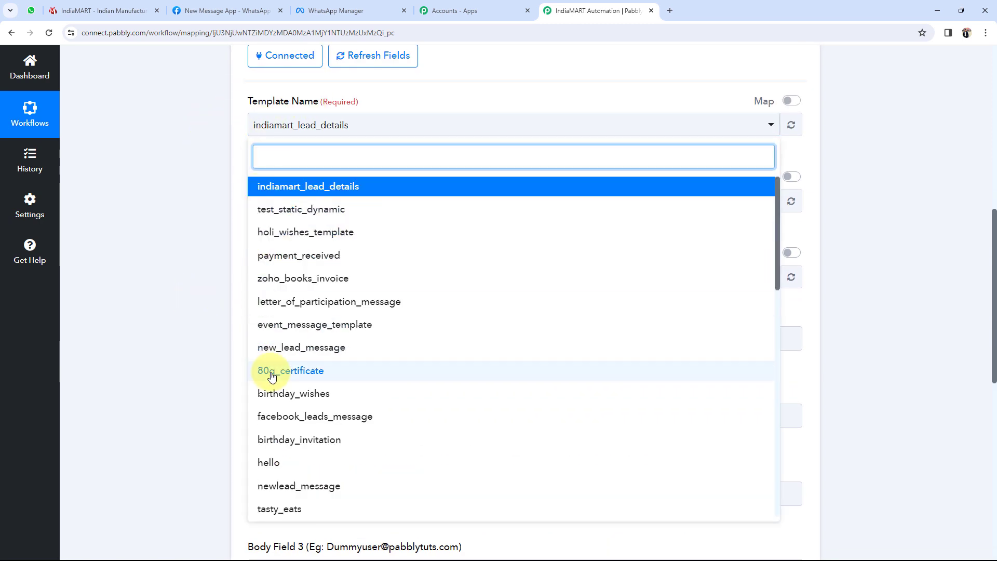
{"action": "left_click", "coordinate": [263, 125]}
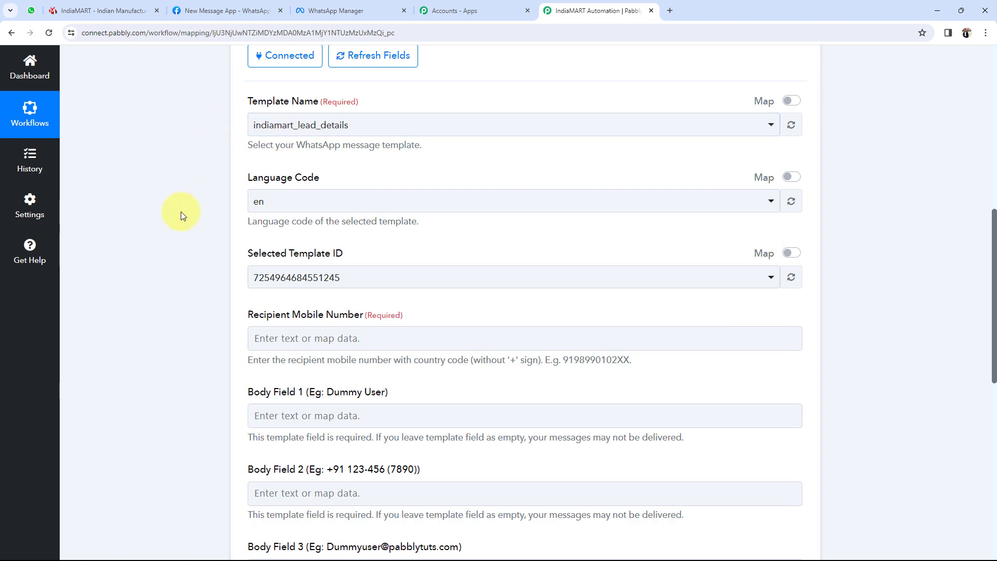
{"action": "scroll", "coordinate": [180, 210], "scroll_direction": "up", "scroll_amount": 2}
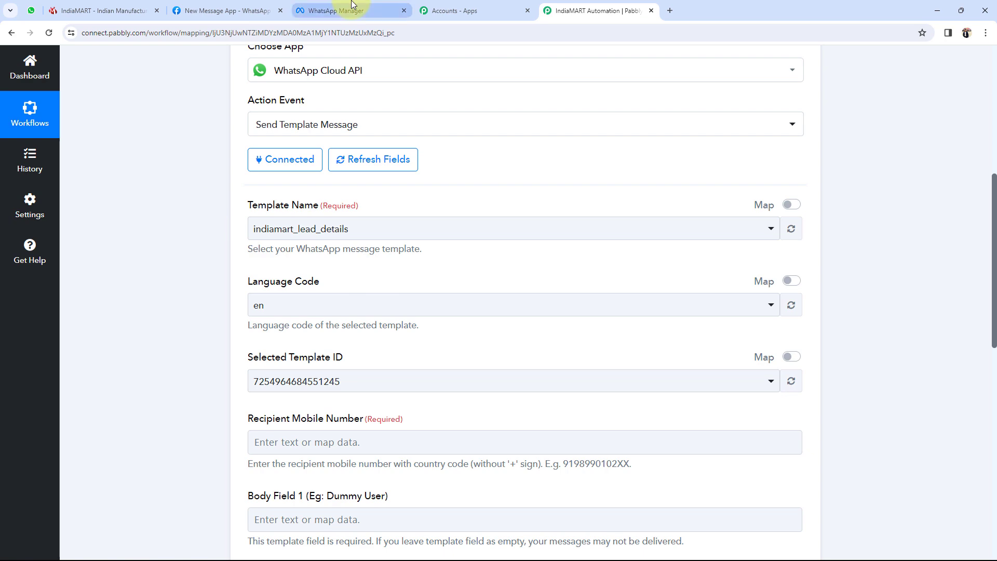
- Open the indiamart_lead_details template in WhatsApp Manager's editor to read its body text and variables
{"action": "left_click", "coordinate": [335, 11]}
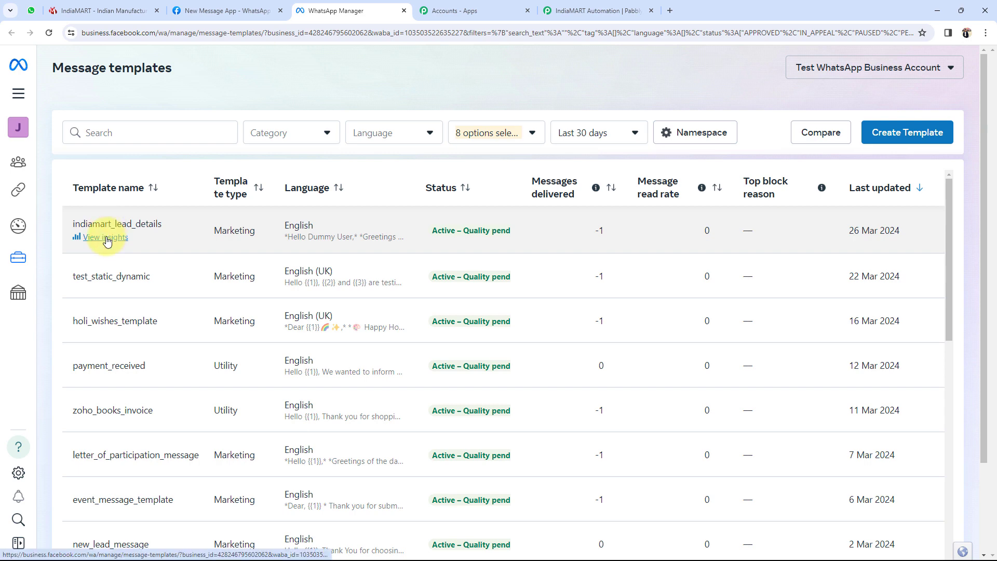
{"action": "left_click", "coordinate": [107, 239]}
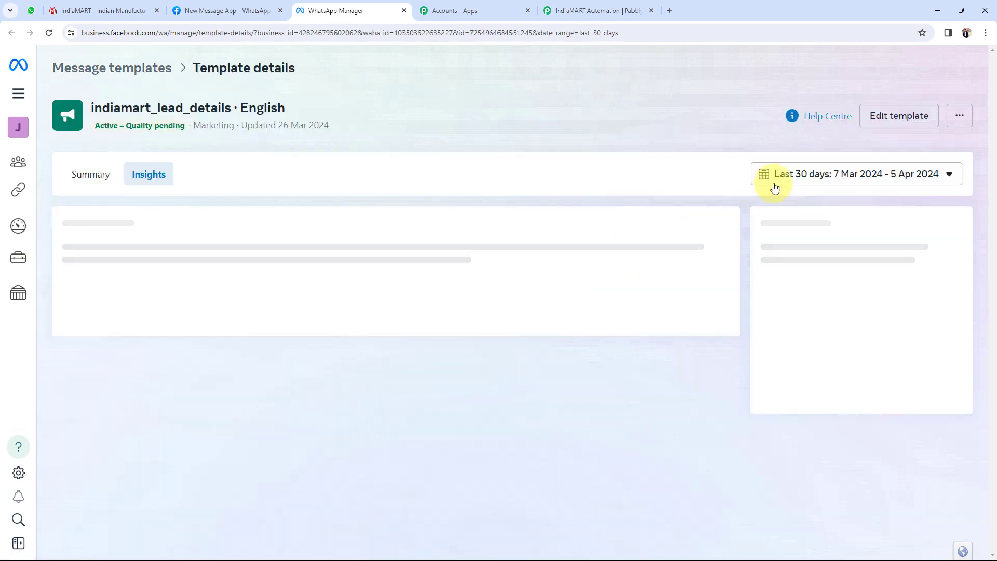
{"action": "left_click", "coordinate": [874, 117]}
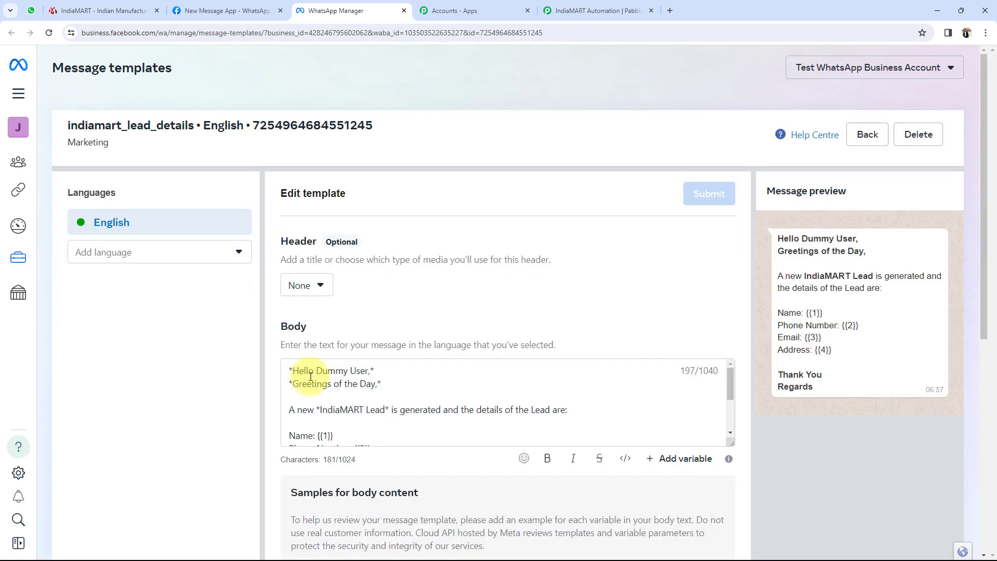
{"action": "left_click_drag", "start_coordinate": [289, 369], "coordinate": [422, 415]}
{"action": "left_click", "coordinate": [393, 409]}
{"action": "scroll", "coordinate": [374, 405], "scroll_direction": "up", "scroll_amount": 2}
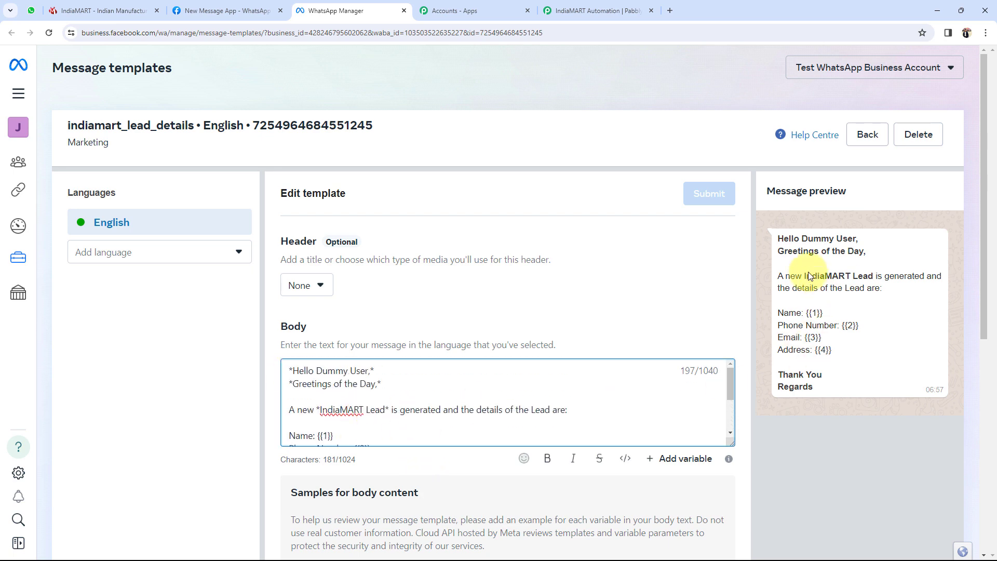
{"action": "left_click", "coordinate": [777, 232]}
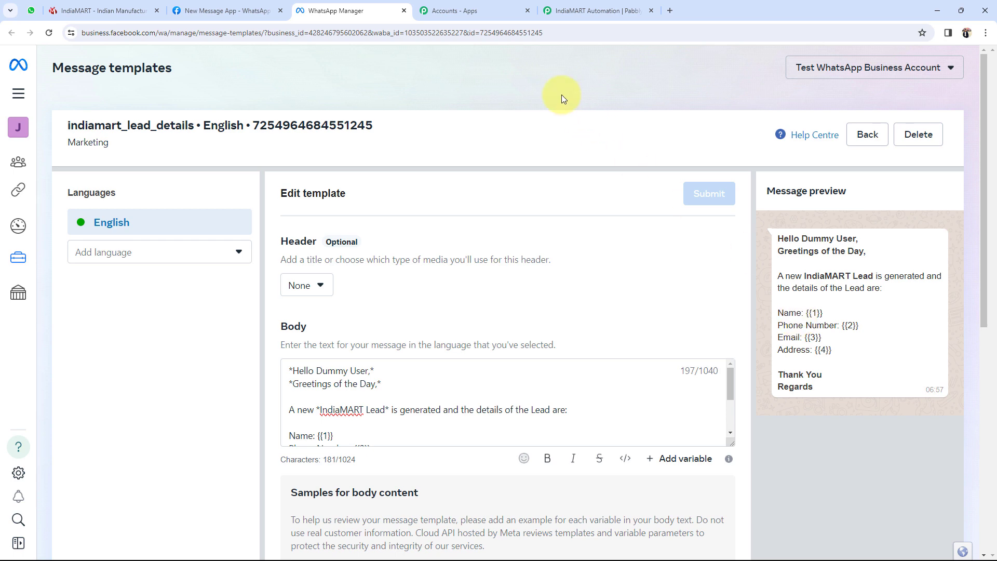
{"action": "left_click", "coordinate": [599, 10]}
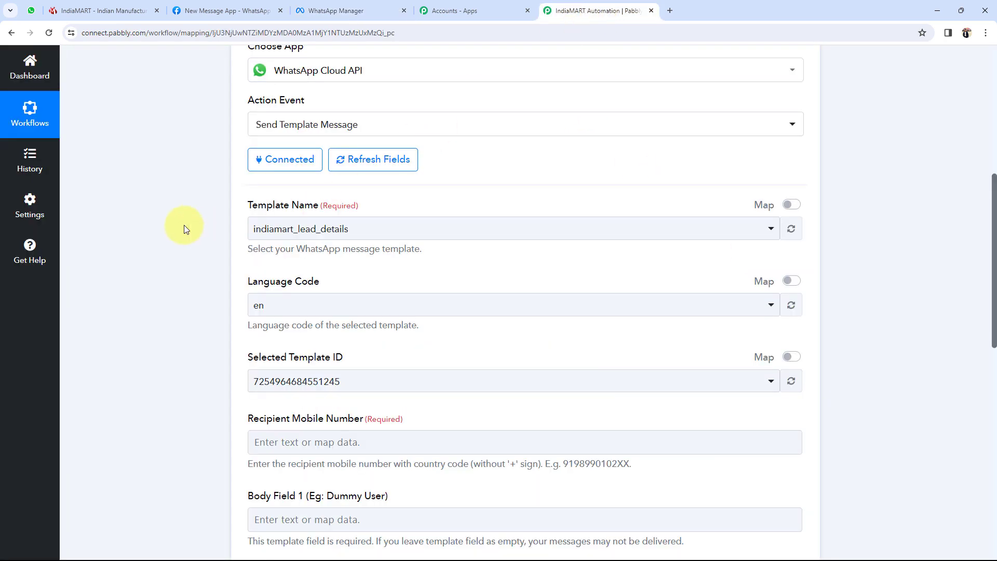
- Keep the language code as en and locate the Recipient Mobile Number field
{"action": "scroll", "coordinate": [228, 229], "scroll_direction": "down", "scroll_amount": 2}
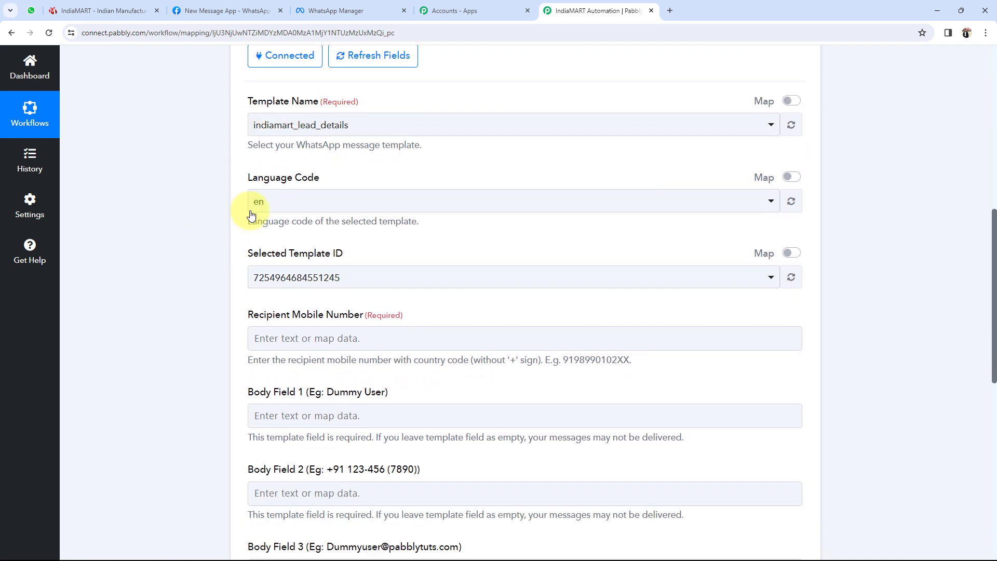
{"action": "left_click", "coordinate": [271, 201]}
{"action": "left_click", "coordinate": [265, 262]}
{"action": "scroll", "coordinate": [229, 250], "scroll_direction": "down", "scroll_amount": 1}
{"action": "left_click", "coordinate": [205, 253]}
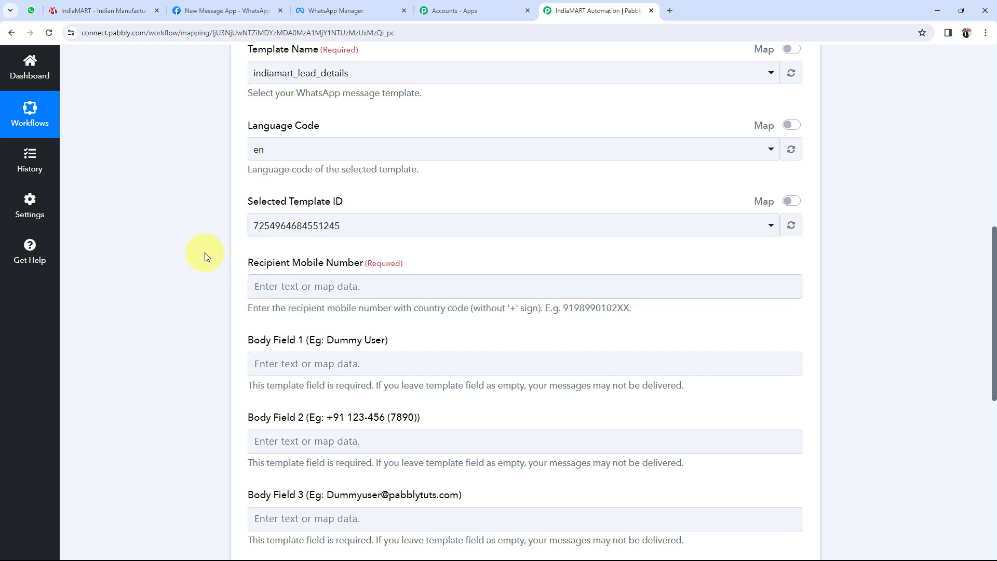
{"action": "scroll", "coordinate": [199, 222], "scroll_direction": "down", "scroll_amount": 2}
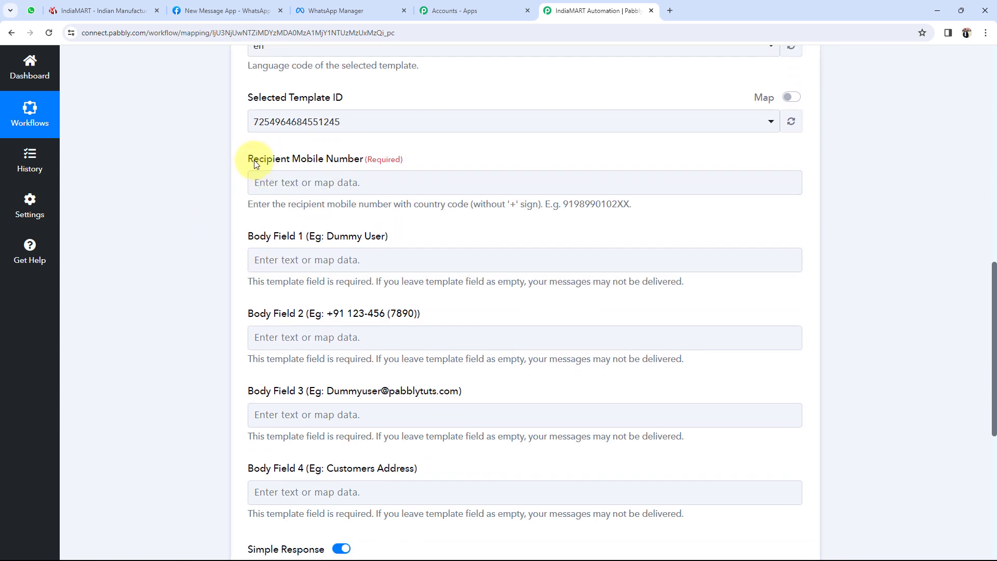
{"action": "left_click_drag", "start_coordinate": [247, 159], "coordinate": [362, 160]}
{"action": "left_click", "coordinate": [189, 187]}
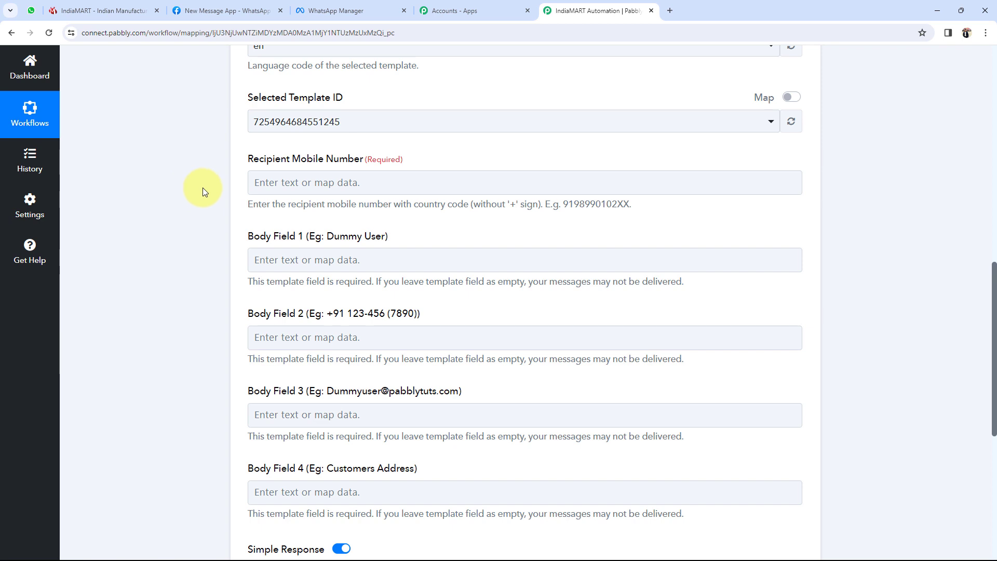
- Enter the recipient's mobile number with country code, then delete its leading '+' sign
{"action": "left_click", "coordinate": [286, 183]}
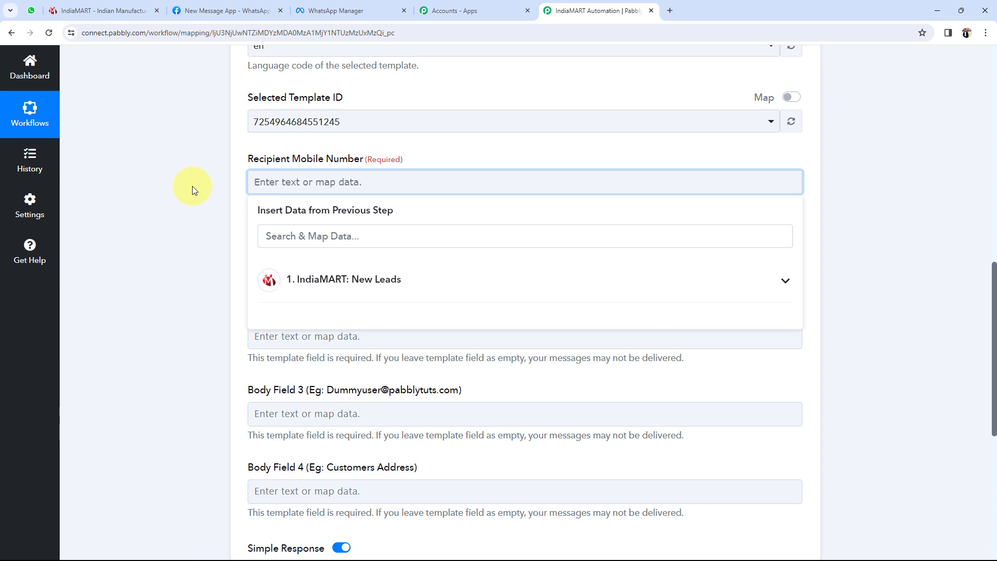
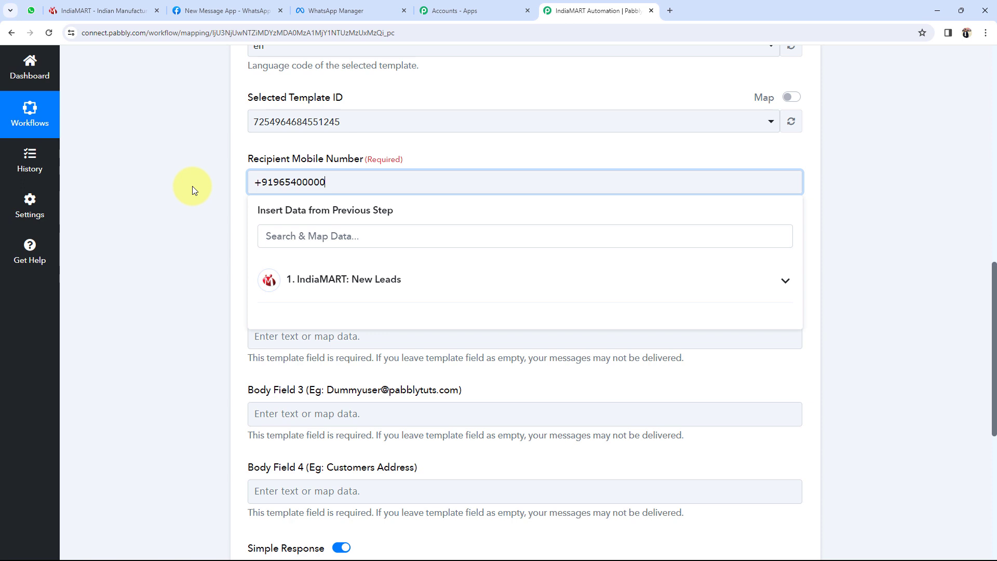
{"action": "left_click", "coordinate": [192, 186]}
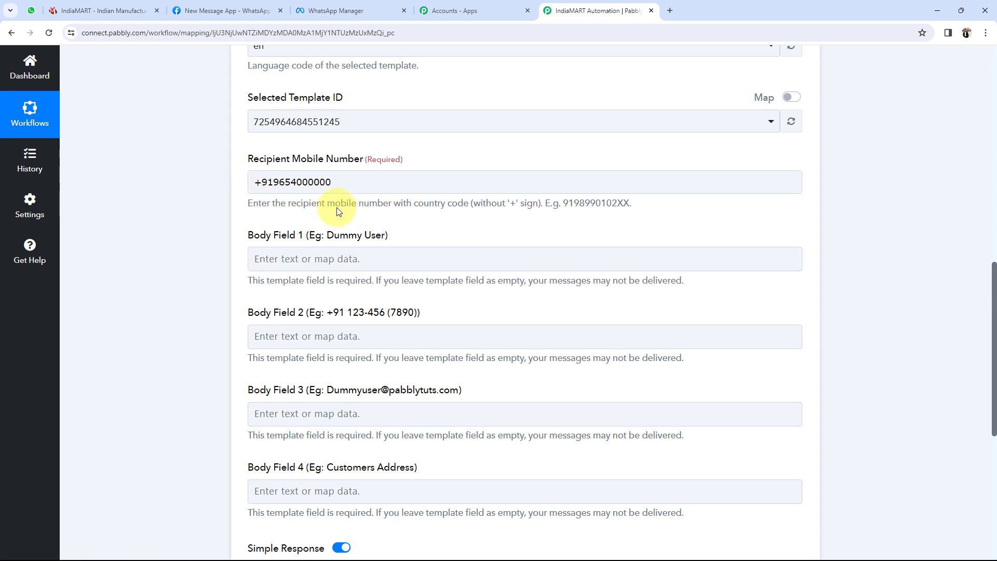
{"action": "left_click_drag", "start_coordinate": [245, 204], "coordinate": [526, 203]}
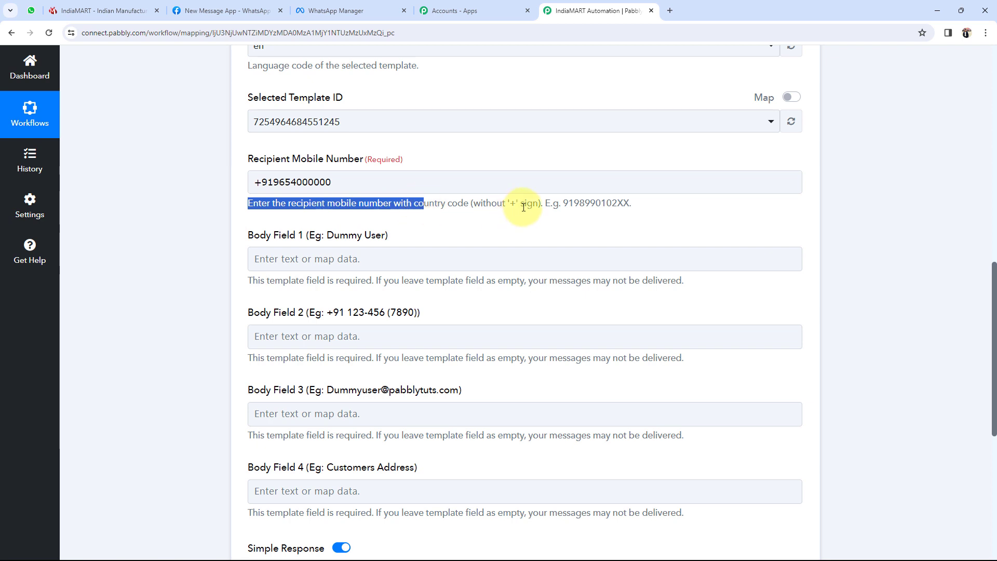
{"action": "left_click", "coordinate": [523, 203]}
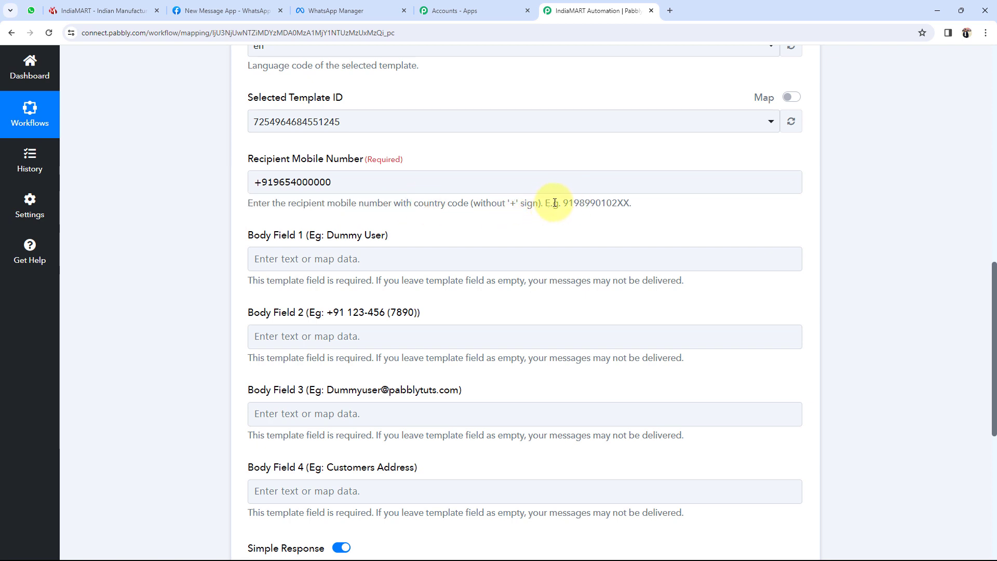
{"action": "left_click", "coordinate": [263, 181]}
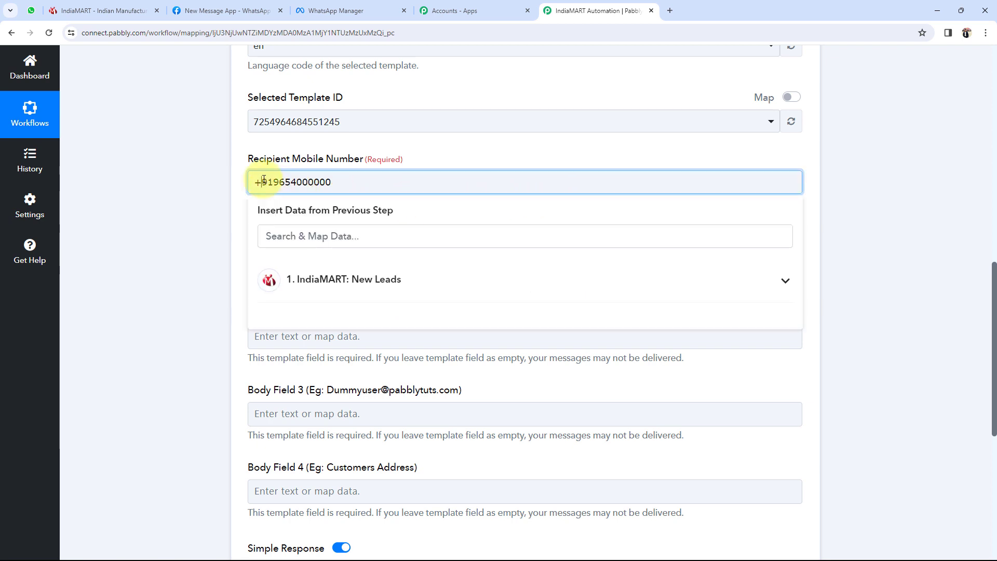
{"action": "key", "text": "BackSpace"}
{"action": "left_click", "coordinate": [207, 185]}
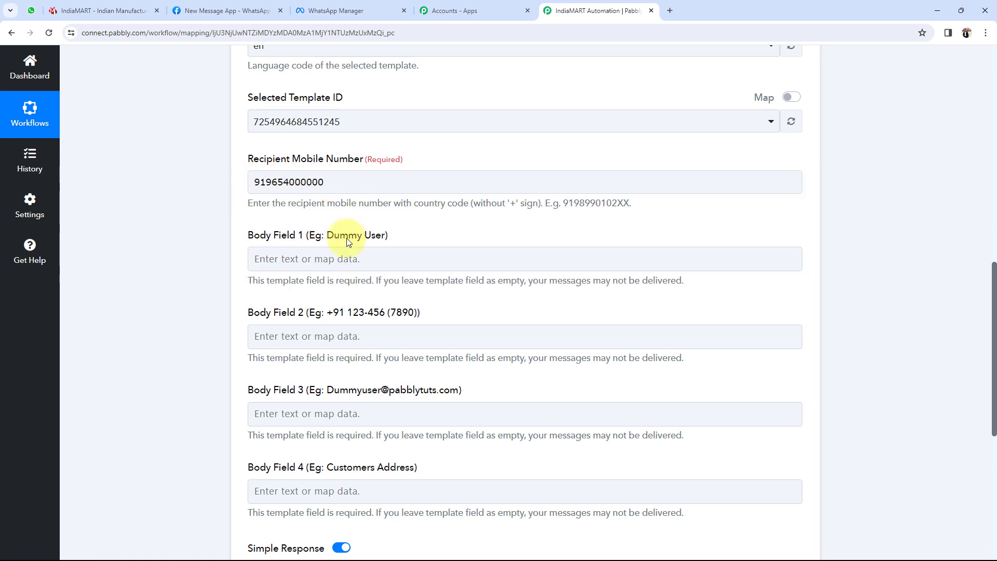
{"action": "scroll", "coordinate": [174, 215], "scroll_direction": "down", "scroll_amount": 2}
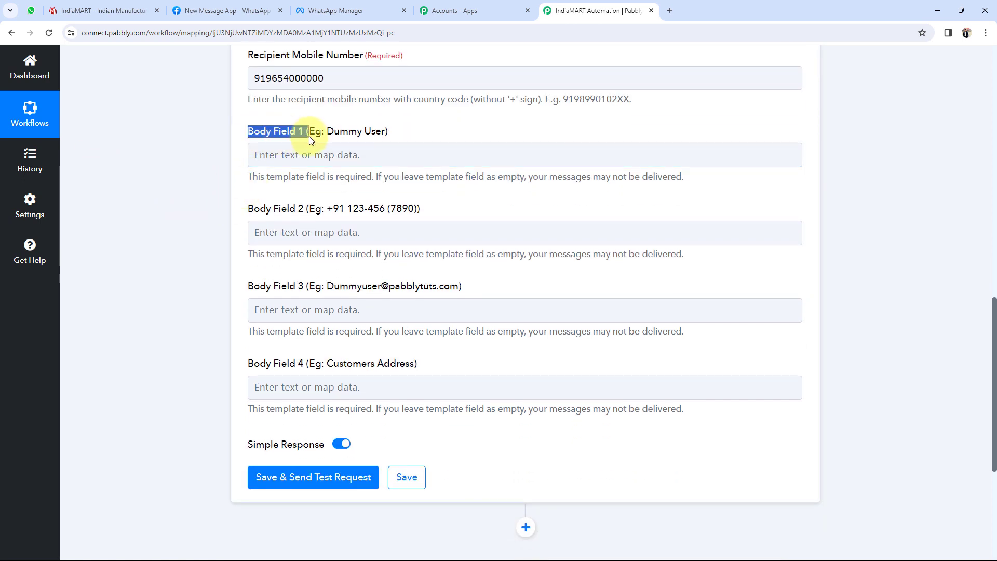
{"action": "left_click", "coordinate": [237, 205]}
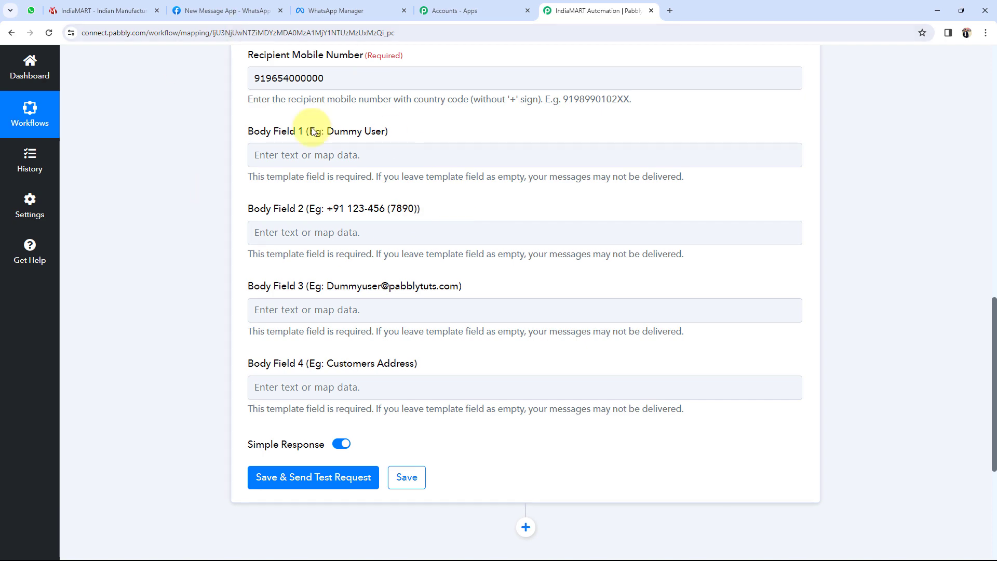
{"action": "left_click", "coordinate": [354, 10]}
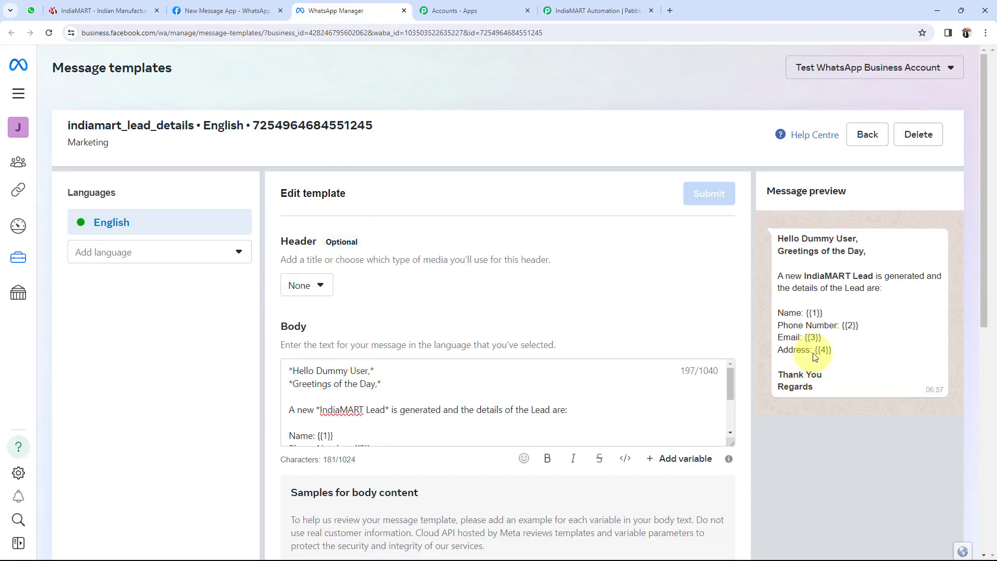
{"action": "scroll", "coordinate": [383, 371], "scroll_direction": "down", "scroll_amount": 2}
{"action": "scroll", "coordinate": [319, 396], "scroll_direction": "up", "scroll_amount": 1}
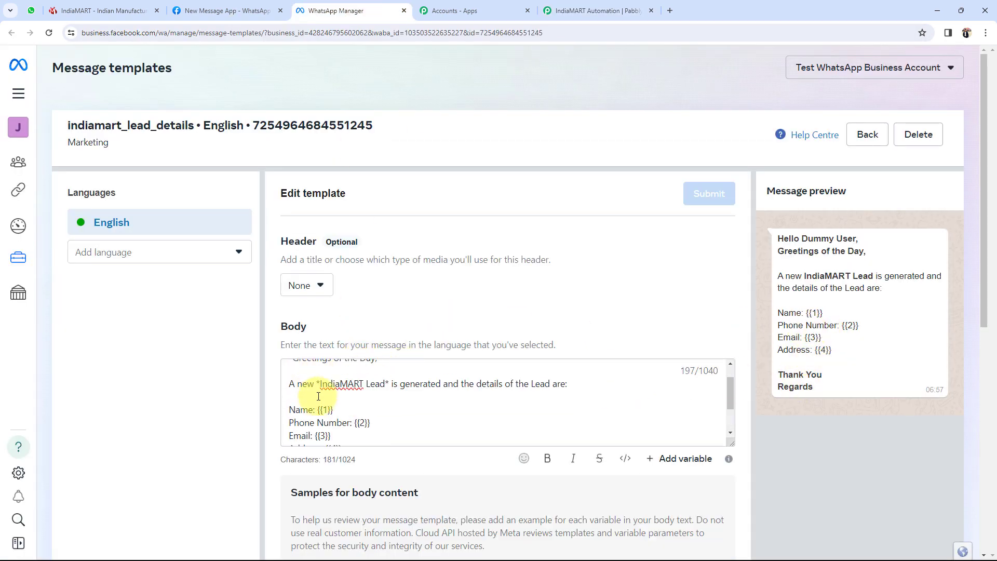
{"action": "left_click_drag", "start_coordinate": [318, 409], "coordinate": [371, 423]}
{"action": "scroll", "coordinate": [309, 403], "scroll_direction": "down", "scroll_amount": 1}
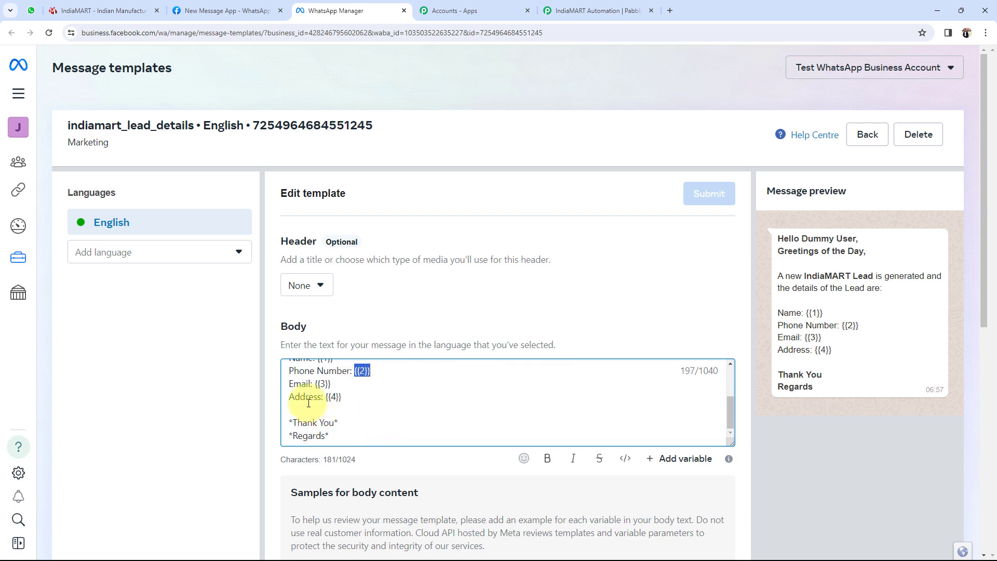
{"action": "left_click_drag", "start_coordinate": [326, 397], "coordinate": [361, 397]}
{"action": "left_click", "coordinate": [325, 385]}
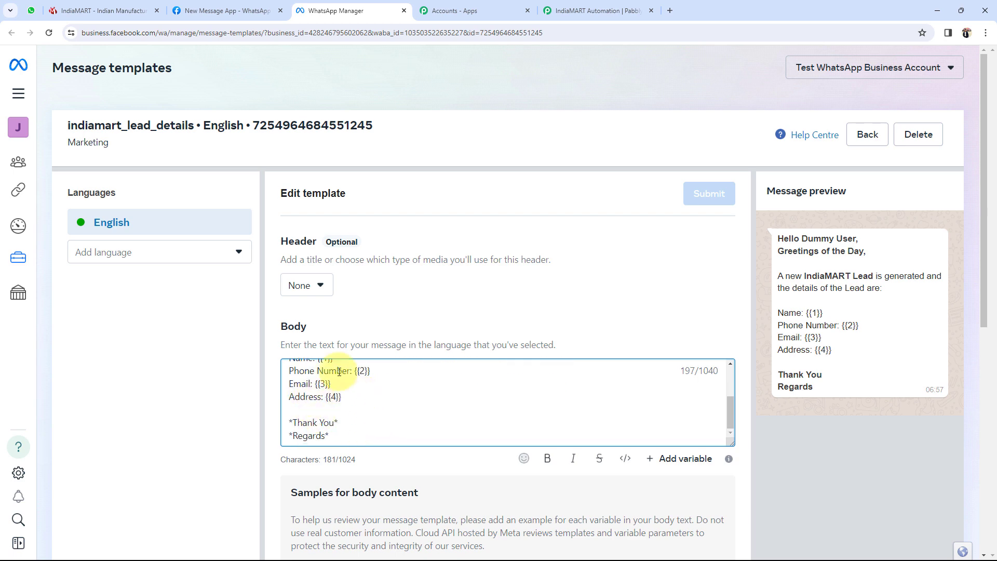
{"action": "left_click", "coordinate": [597, 11]}
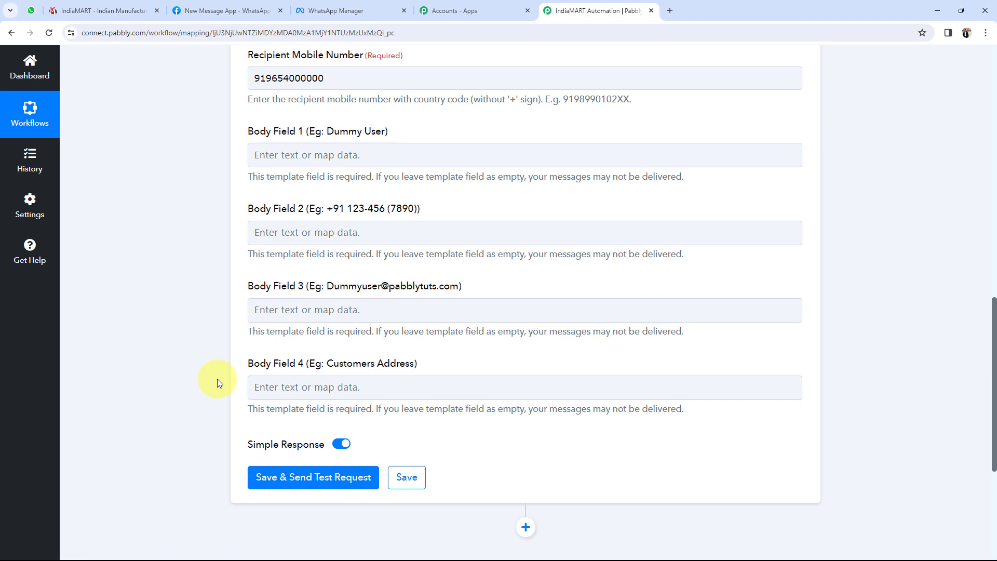
- Map the IndiaMART lead's sender name to Body Field 1 and sender mobile to Body Field 2
{"action": "scroll", "coordinate": [218, 378], "scroll_direction": "up", "scroll_amount": 12}
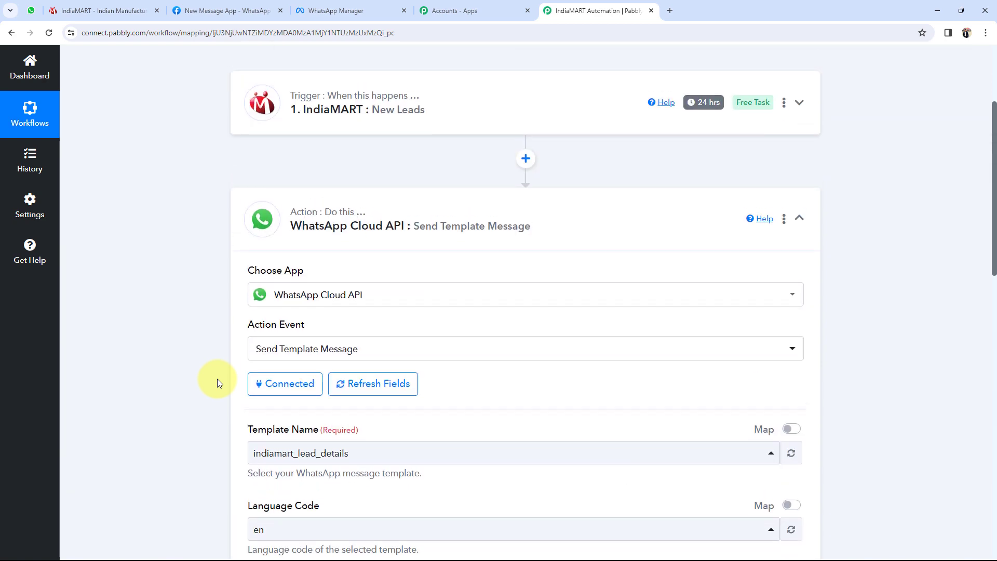
{"action": "scroll", "coordinate": [110, 262], "scroll_direction": "down", "scroll_amount": 12}
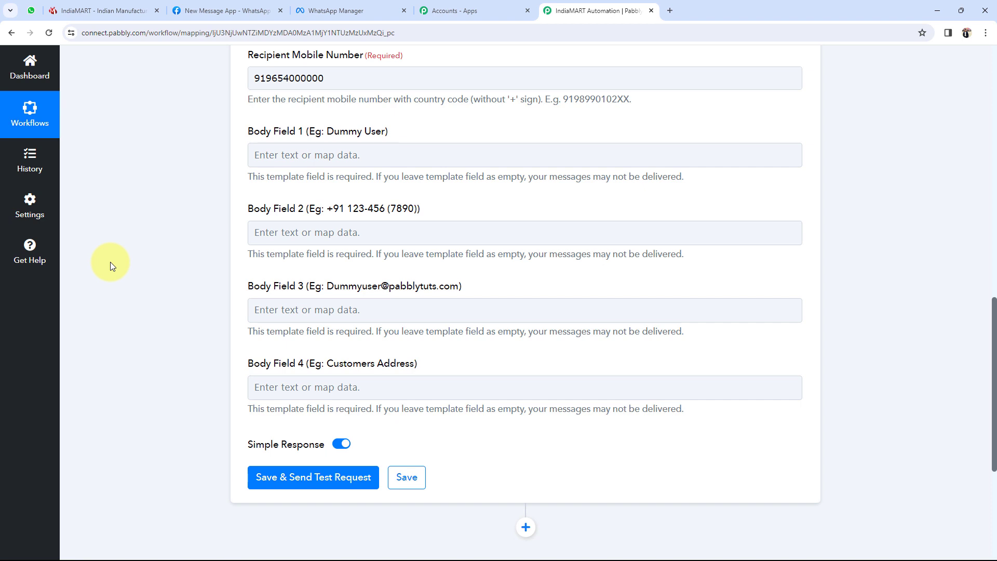
{"action": "left_click", "coordinate": [290, 155]}
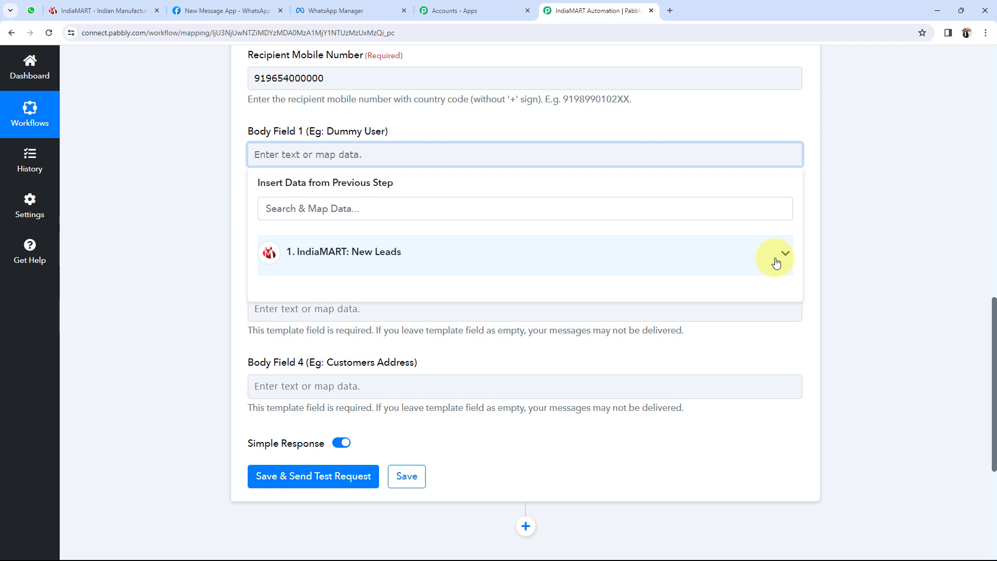
{"action": "left_click", "coordinate": [341, 213]}
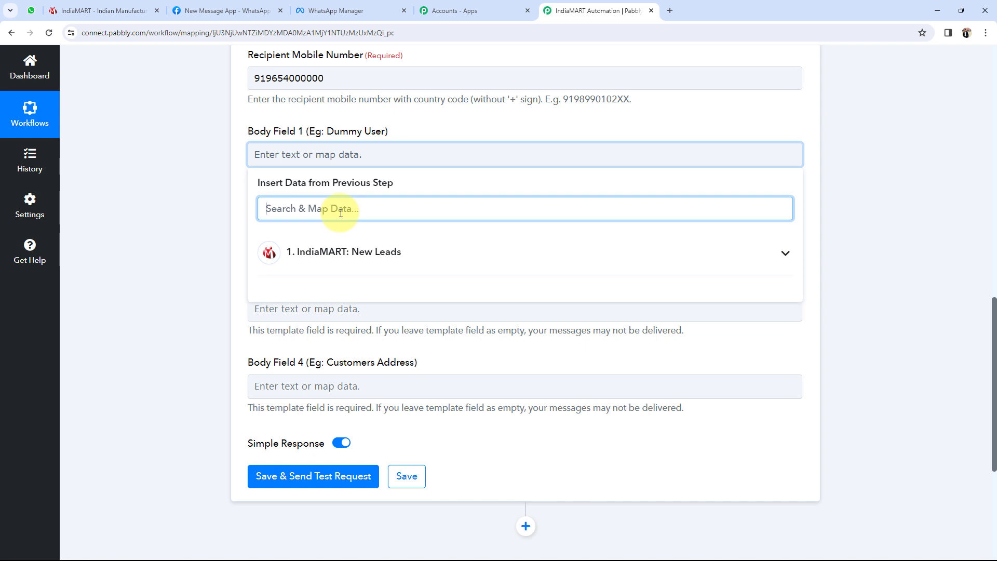
{"action": "type", "text": "dem"}
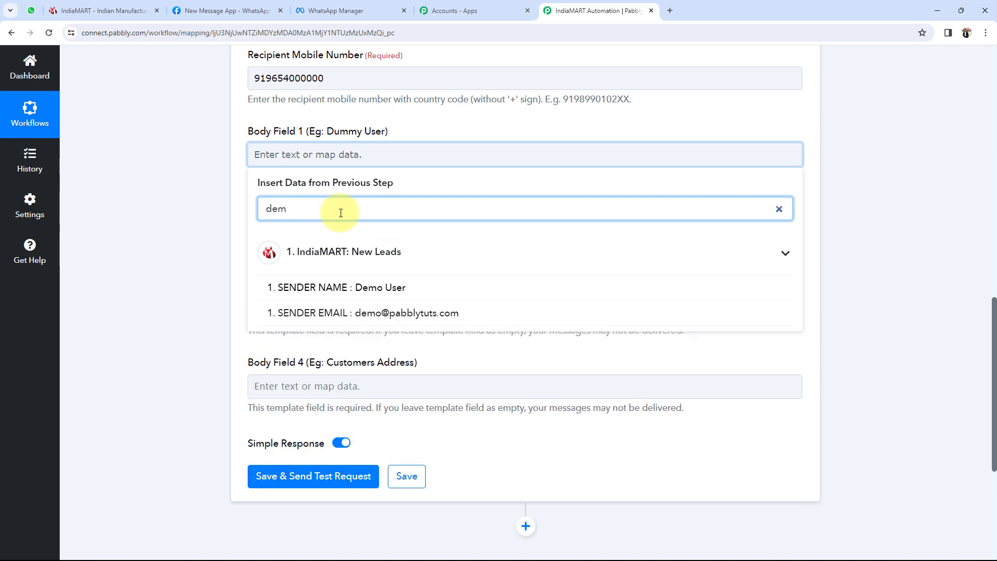
{"action": "left_click", "coordinate": [335, 287]}
{"action": "left_click", "coordinate": [150, 203]}
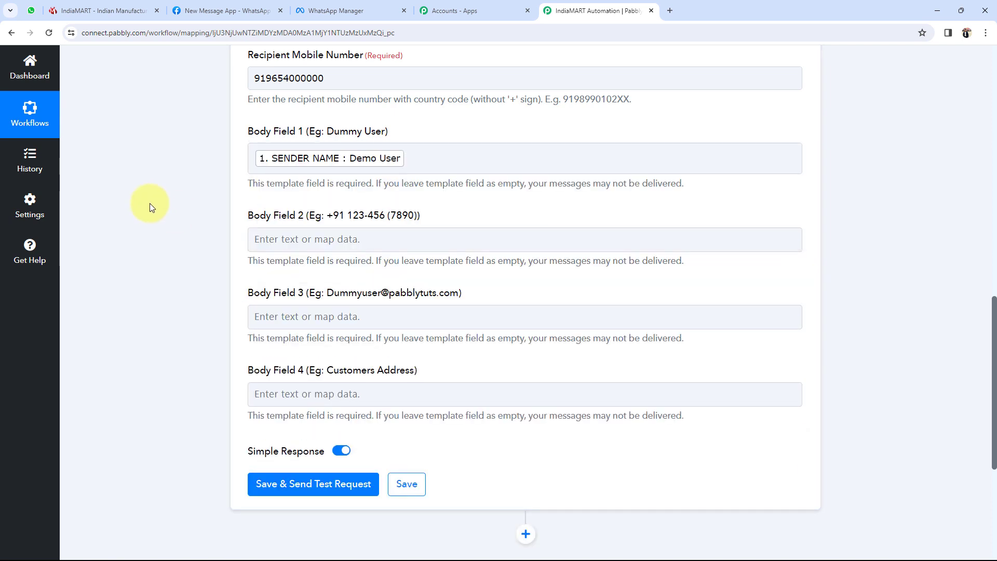
{"action": "left_click", "coordinate": [303, 243]}
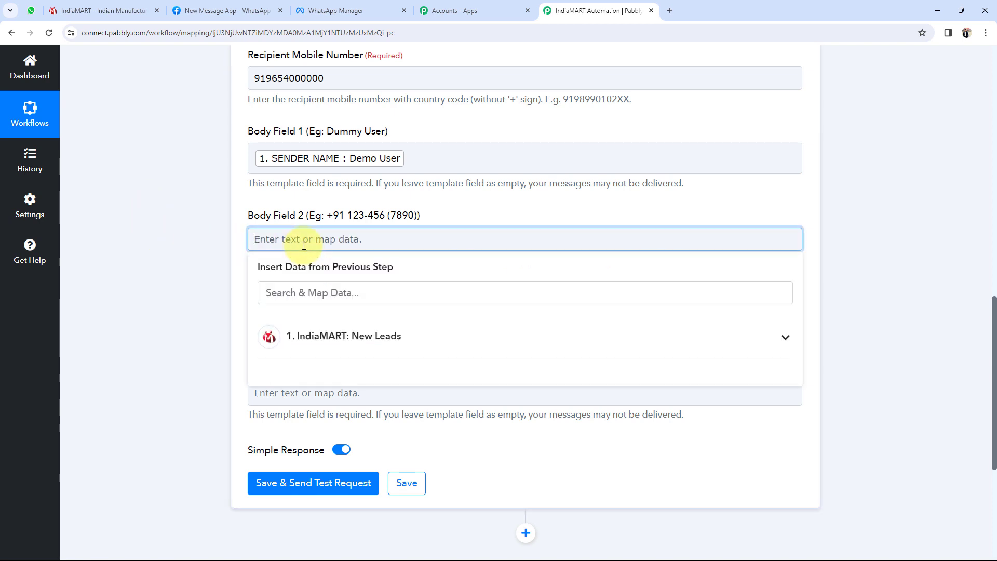
{"action": "left_click", "coordinate": [305, 287]}
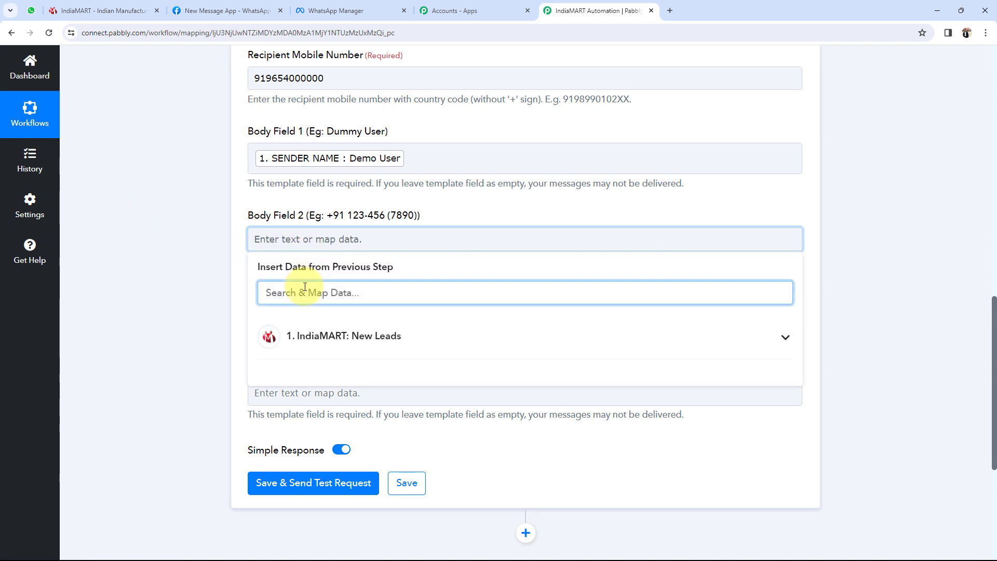
{"action": "type", "text": "91"}
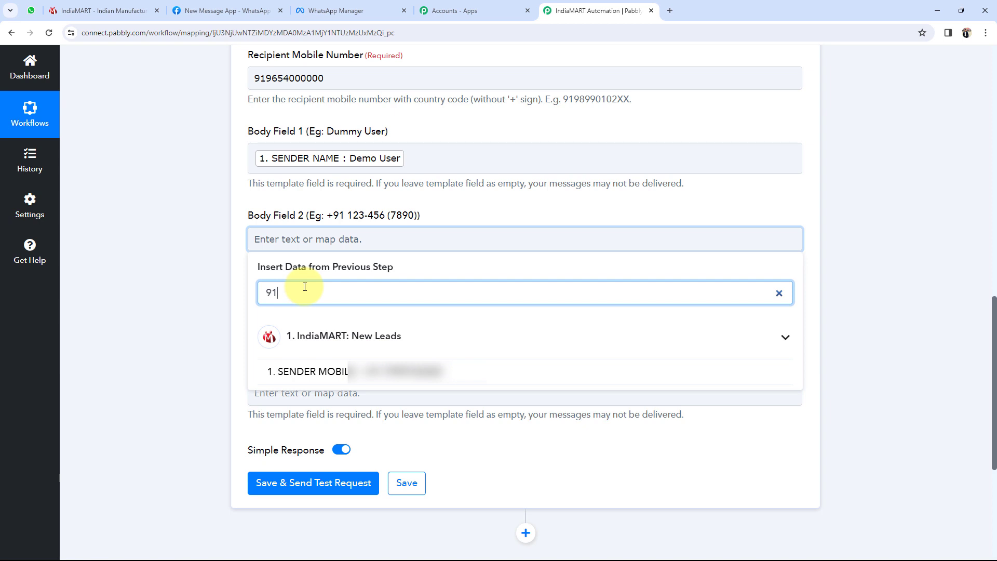
{"action": "left_click", "coordinate": [357, 370]}
- Map the lead's sender email to Body Field 3 and sender address to Body Field 4
{"action": "left_click", "coordinate": [321, 332]}
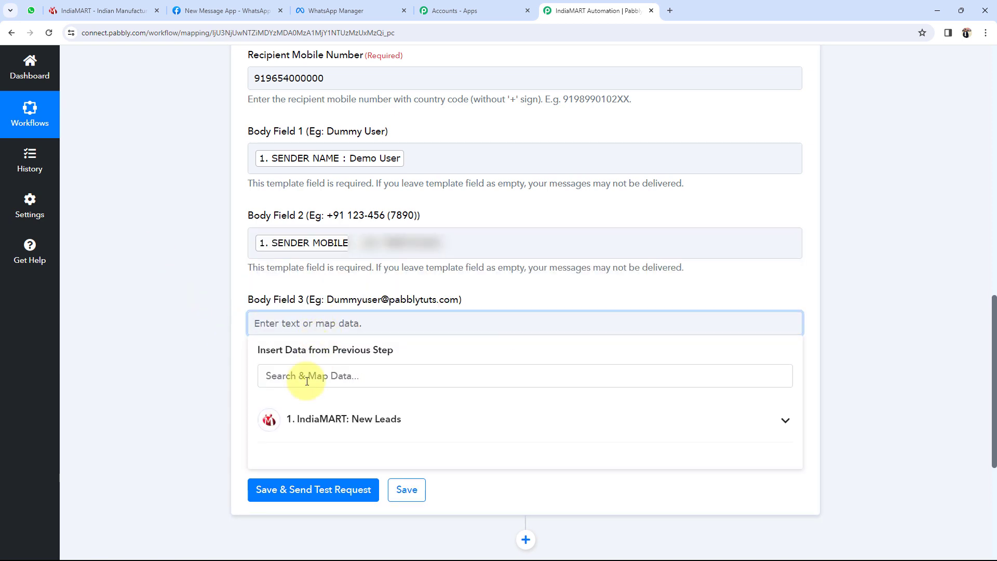
{"action": "left_click", "coordinate": [274, 375]}
{"action": "type", "text": "@"}
{"action": "left_click", "coordinate": [363, 456]}
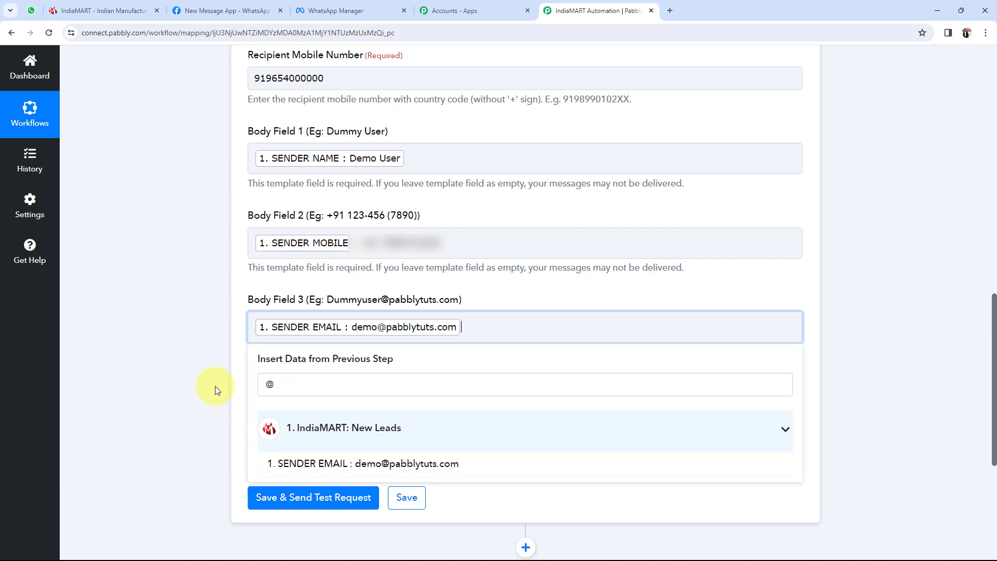
{"action": "left_click", "coordinate": [289, 407]}
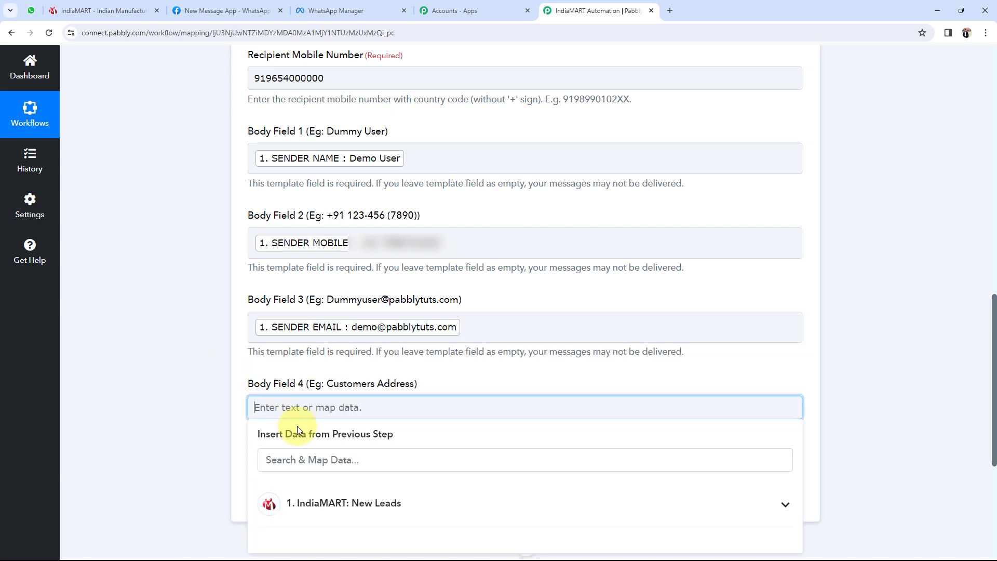
{"action": "left_click", "coordinate": [289, 458]}
{"action": "type", "text": "add"}
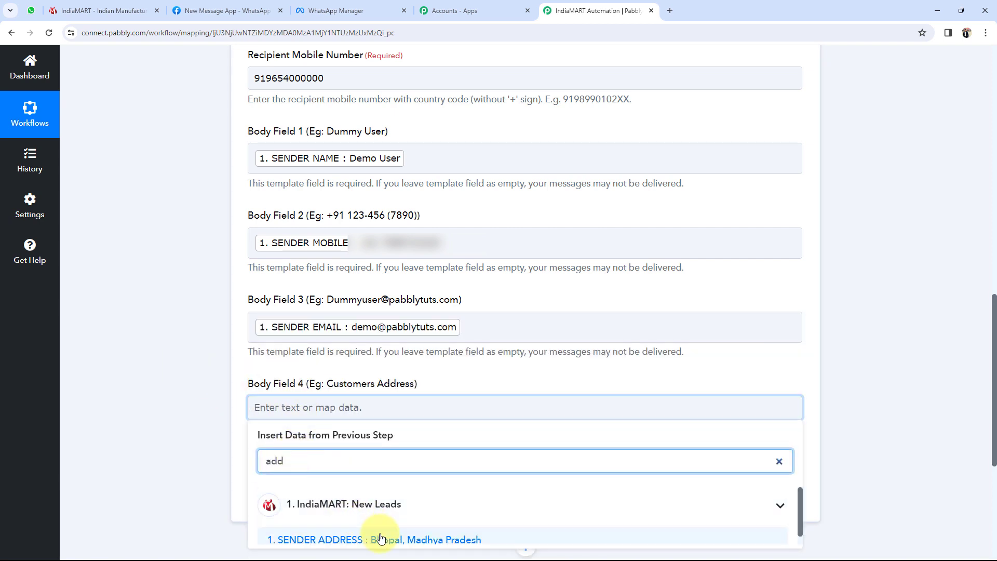
{"action": "left_click", "coordinate": [332, 472]}
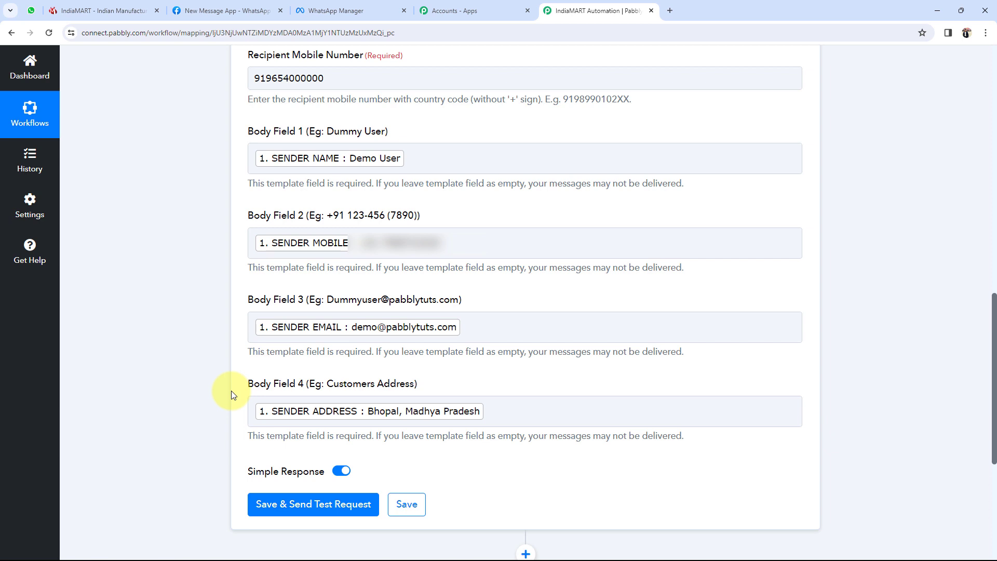
- Remove the stray 'fdsfsdf' text typed after the address field mapping
{"action": "left_click", "coordinate": [508, 410]}
{"action": "type", "text": "fdsfsdf"}
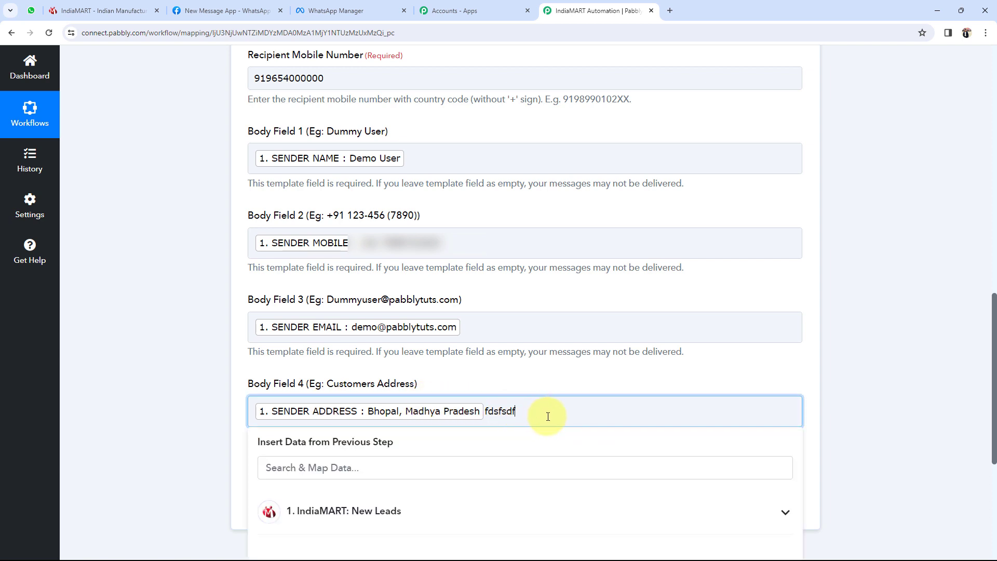
{"action": "key", "text": "BackSpace"}
{"action": "key", "text": "BackSpace"}
{"action": "key", "text": "BackSpace"}
{"action": "key", "text": "BackSpace"}
{"action": "key", "text": "BackSpace"}
{"action": "key", "text": "BackSpace"}
{"action": "key", "text": "BackSpace"}
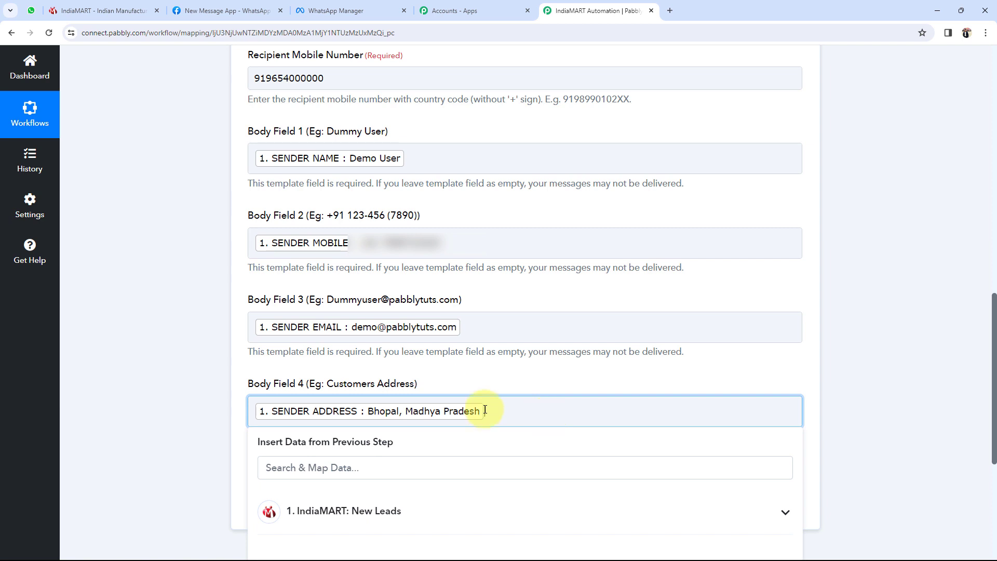
{"action": "left_click", "coordinate": [207, 363]}
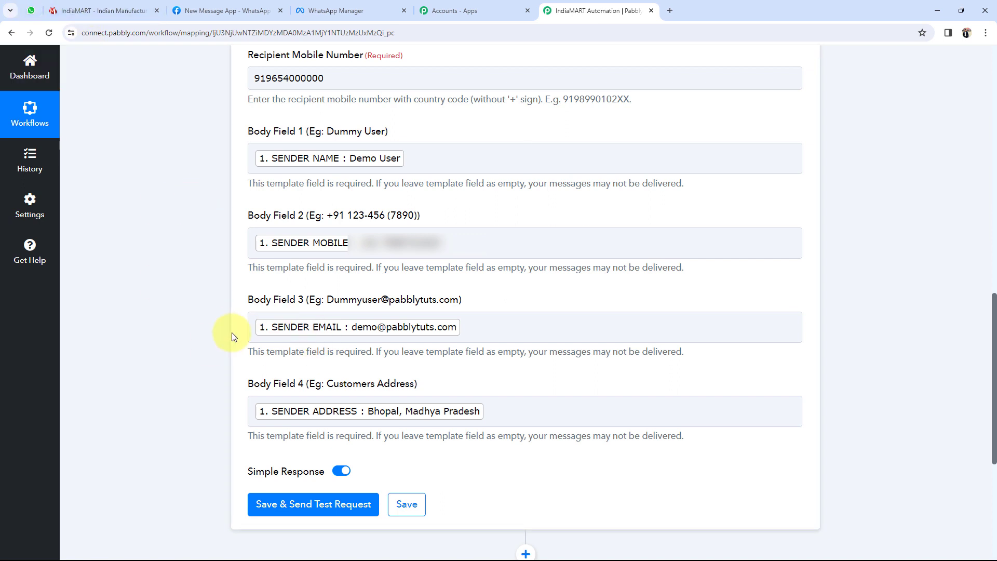
- Save the WhatsApp step, send a test request and confirm the response status is accepted
{"action": "left_click", "coordinate": [282, 506]}
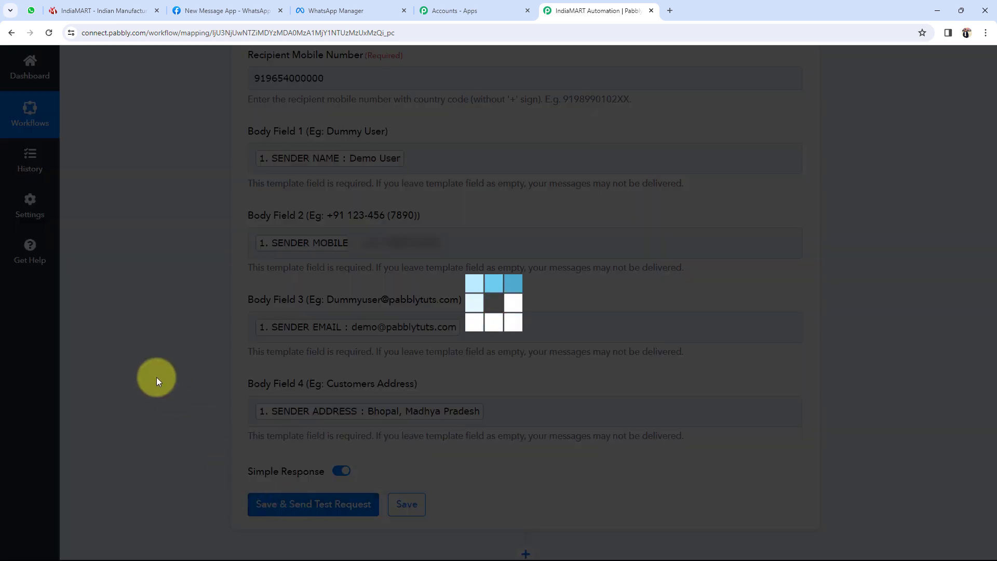
{"action": "scroll", "coordinate": [157, 377], "scroll_direction": "down", "scroll_amount": 5}
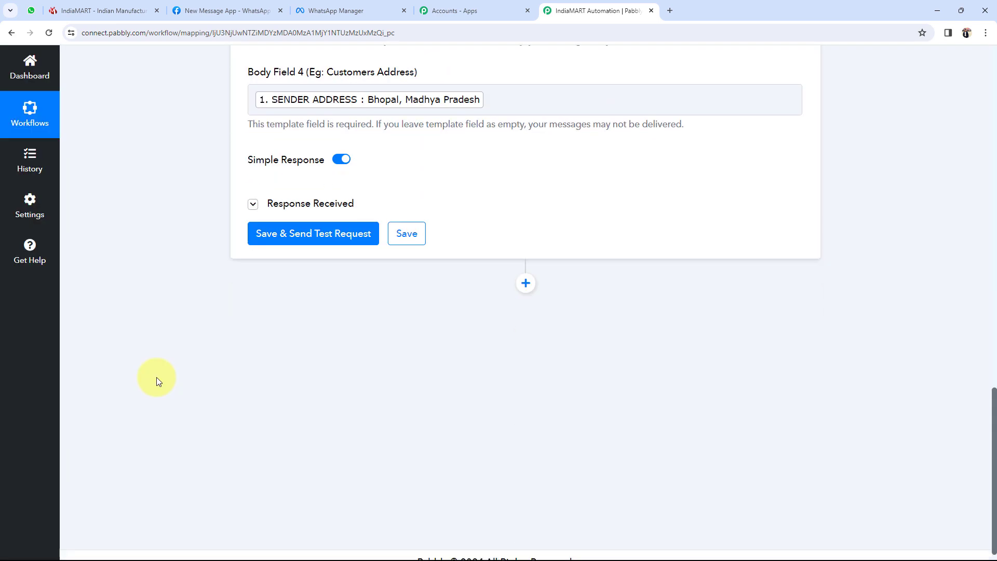
{"action": "left_click", "coordinate": [272, 204]}
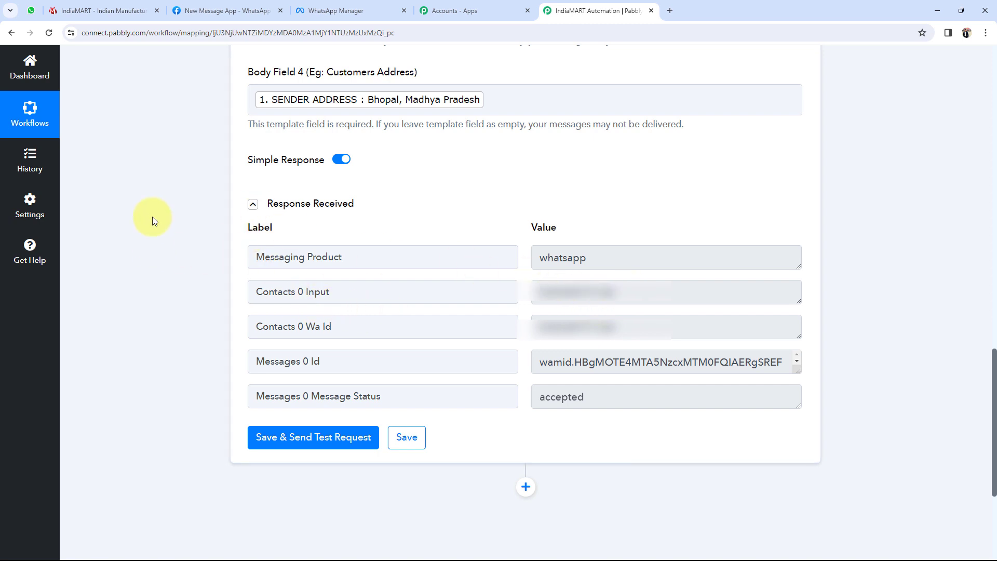
{"action": "left_click", "coordinate": [31, 11]}
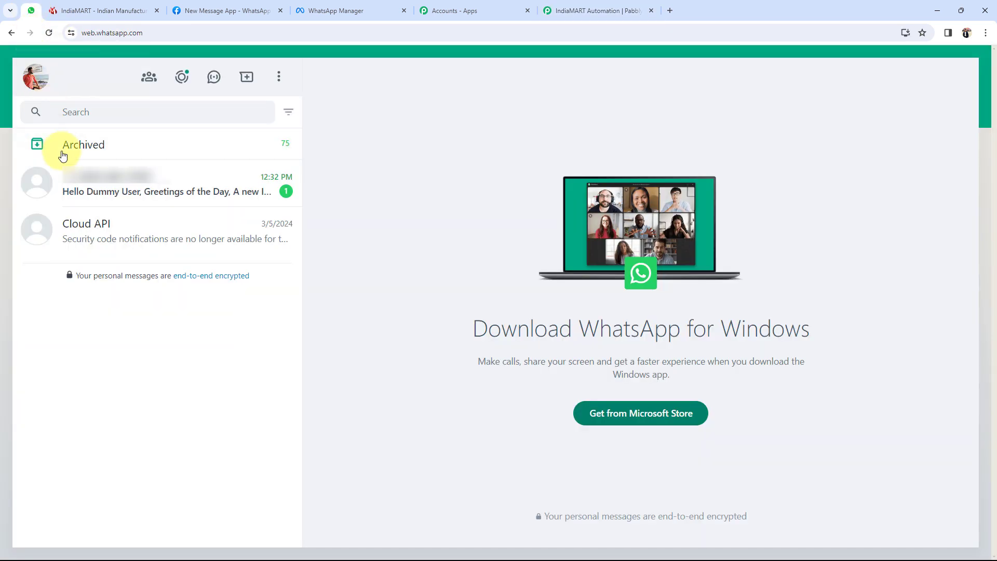
- Open the newest WhatsApp chat and check the greeting name and lead contact lines in the message
{"action": "left_click", "coordinate": [107, 192]}
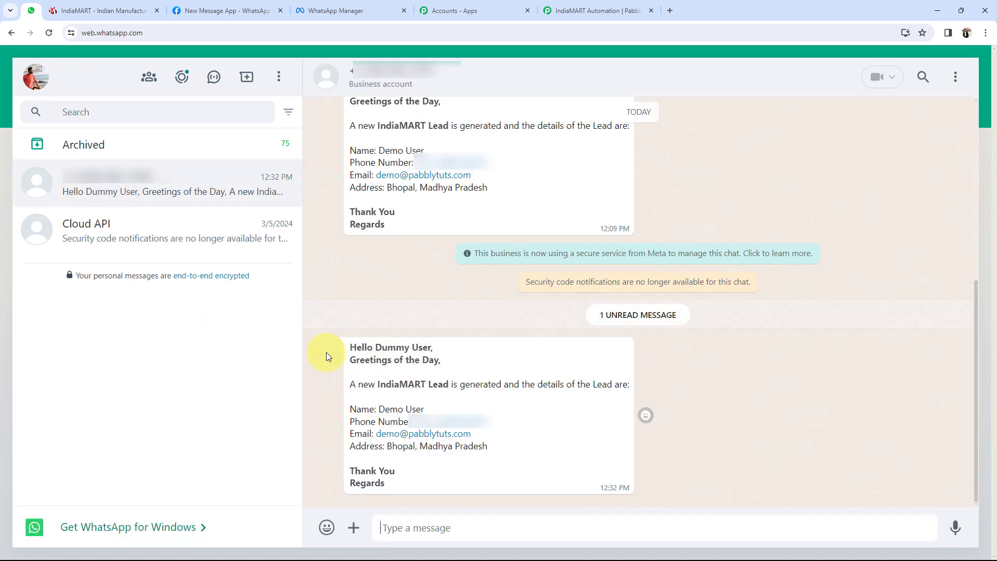
{"action": "left_click_drag", "start_coordinate": [386, 348], "coordinate": [445, 345]}
{"action": "left_click", "coordinate": [334, 367]}
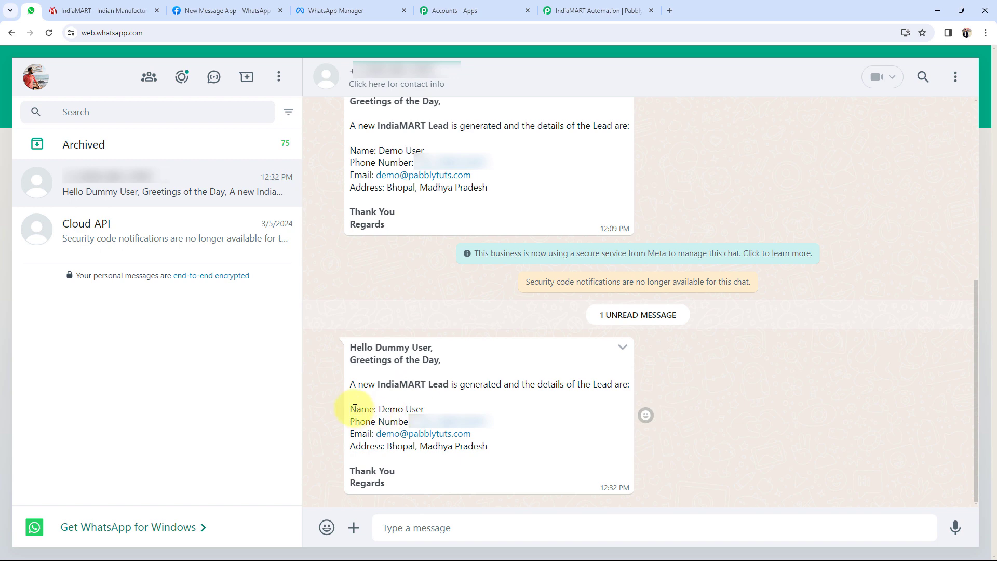
{"action": "left_click_drag", "start_coordinate": [356, 409], "coordinate": [457, 434]}
{"action": "left_click", "coordinate": [472, 486]}
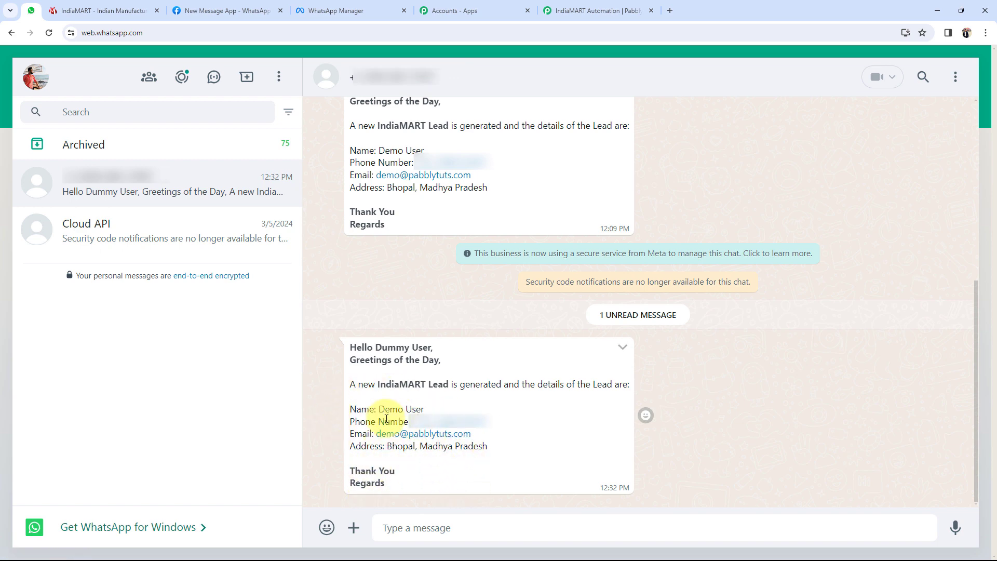
- Back in Pabbly, collapse the WhatsApp Cloud API step to show the workflow overview
{"action": "left_click", "coordinate": [560, 4]}
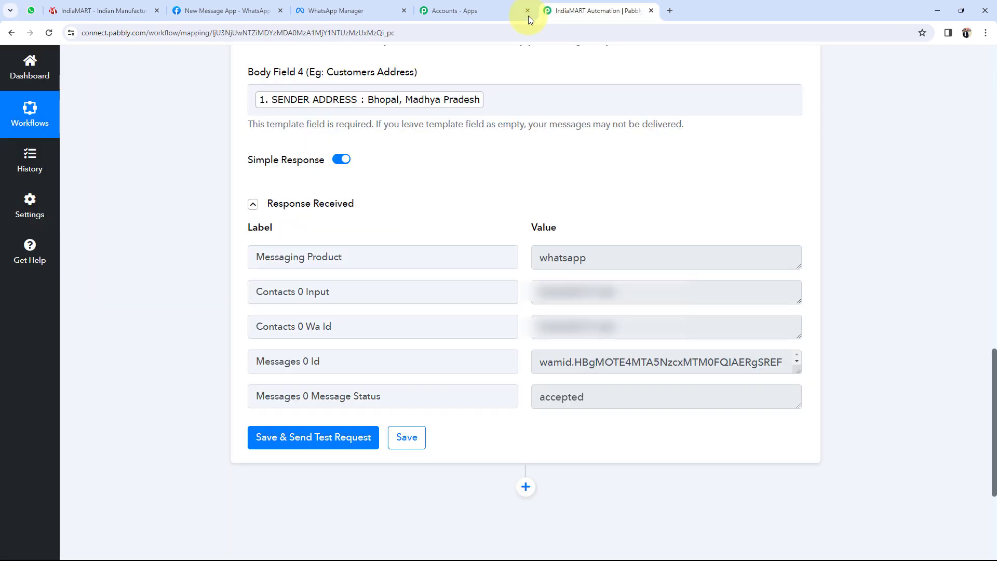
{"action": "scroll", "coordinate": [195, 321], "scroll_direction": "up", "scroll_amount": 9}
{"action": "scroll", "coordinate": [363, 246], "scroll_direction": "up", "scroll_amount": 5}
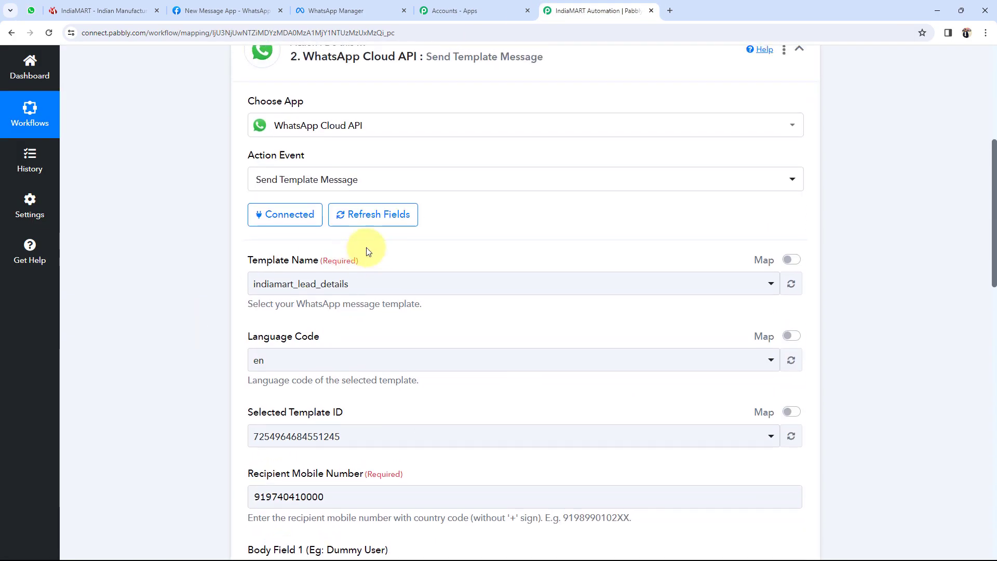
{"action": "left_click", "coordinate": [352, 216]}
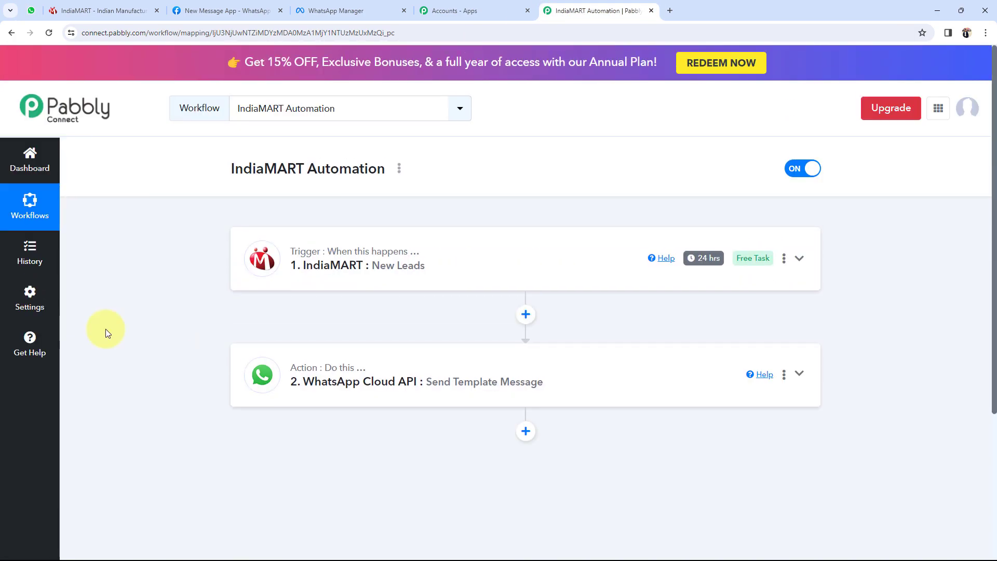